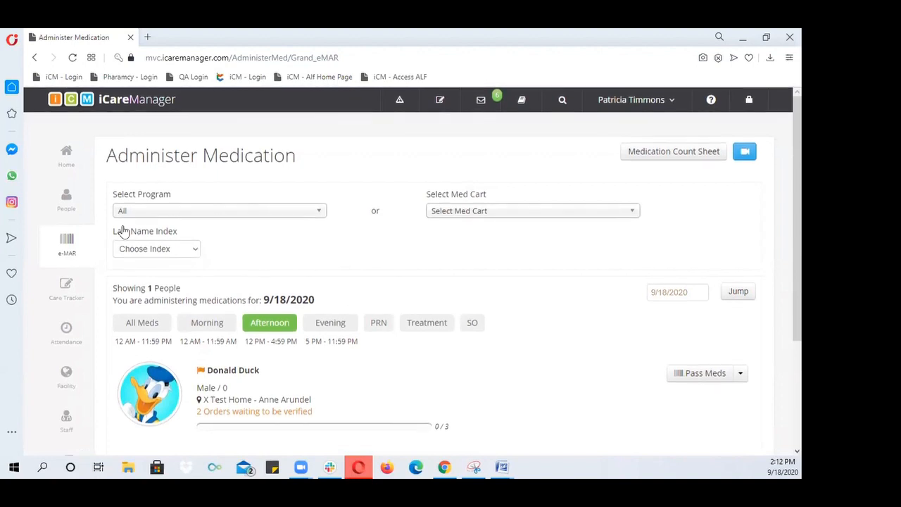
Step: Examine the program and med cart choices available for filtering the people on the Administer Medication page
{"action": "scroll", "coordinate": [214, 254], "scroll_direction": "down", "scroll_amount": 1}
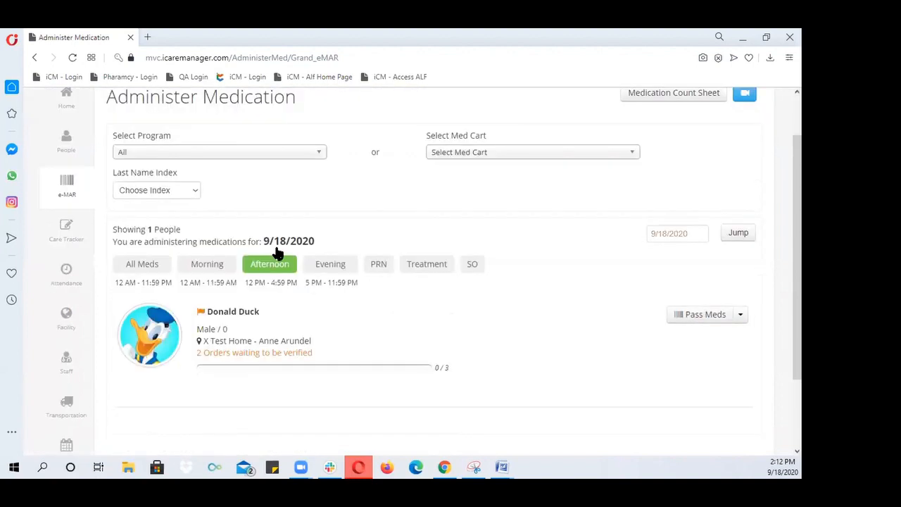
{"action": "scroll", "coordinate": [296, 261], "scroll_direction": "down", "scroll_amount": 1}
{"action": "scroll", "coordinate": [316, 272], "scroll_direction": "up", "scroll_amount": 1}
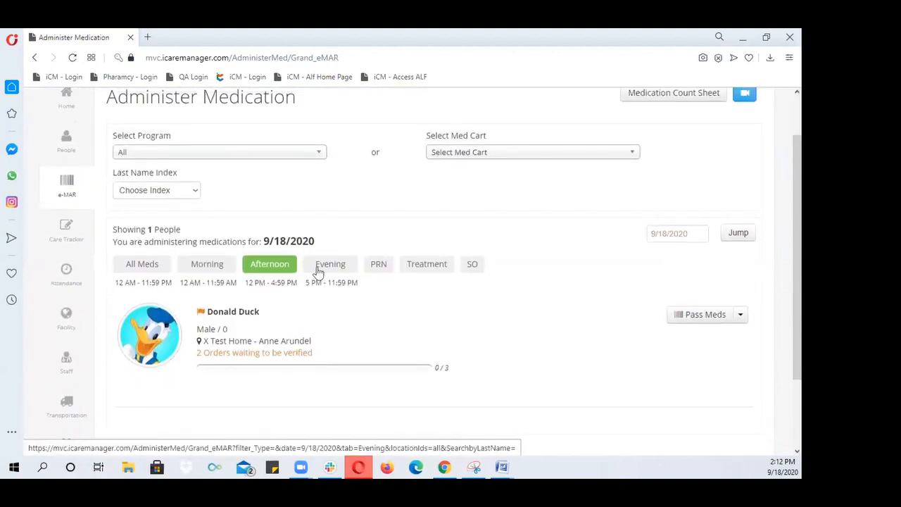
{"action": "left_click", "coordinate": [253, 155]}
{"action": "scroll", "coordinate": [257, 211], "scroll_direction": "down", "scroll_amount": 10}
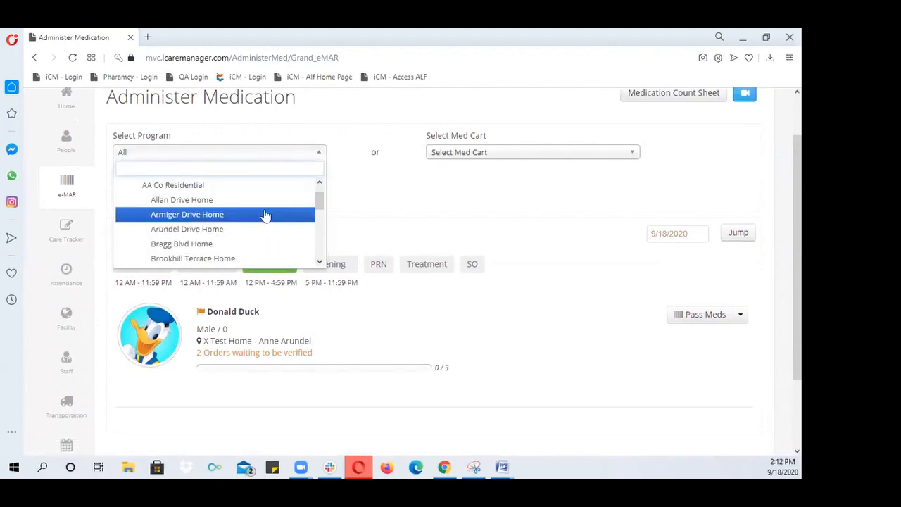
{"action": "scroll", "coordinate": [265, 215], "scroll_direction": "down", "scroll_amount": 3}
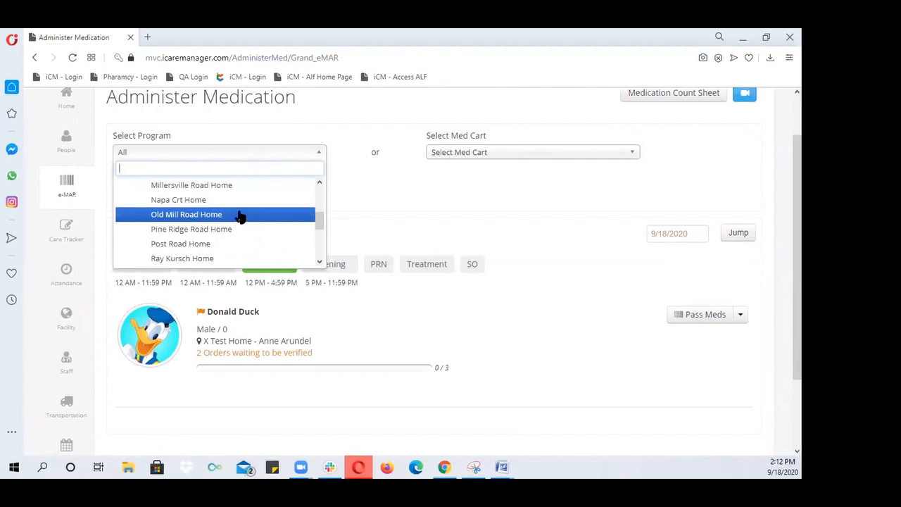
{"action": "left_click", "coordinate": [362, 193]}
{"action": "left_click", "coordinate": [447, 155]}
{"action": "left_click", "coordinate": [447, 155]}
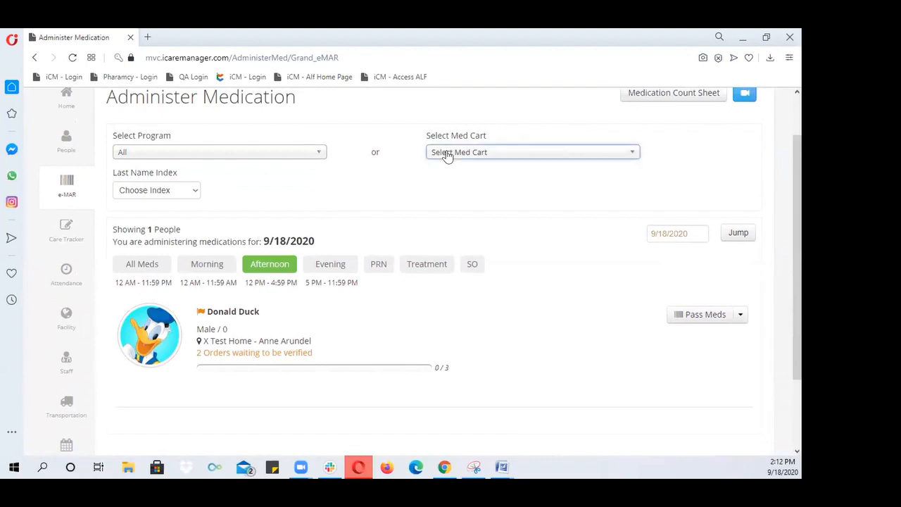
{"action": "left_click", "coordinate": [259, 155]}
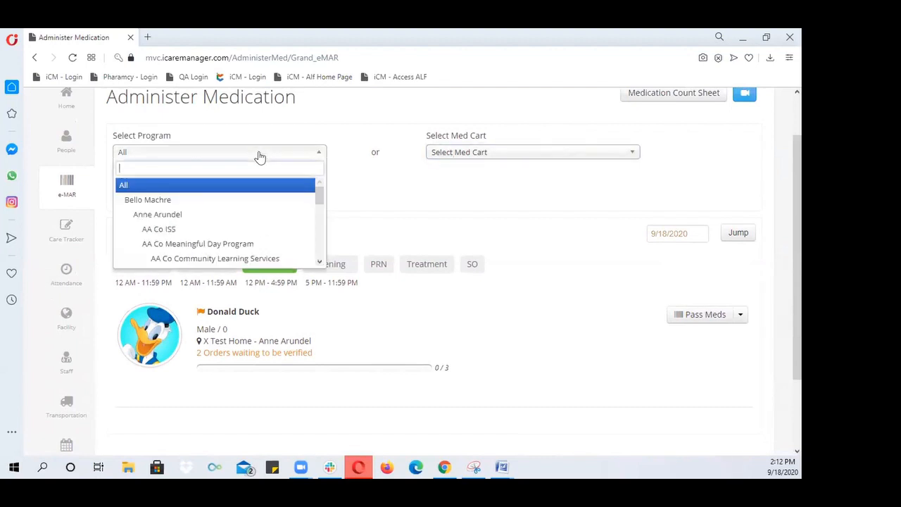
{"action": "left_click", "coordinate": [258, 155]}
Step: Set the last name index filter to D
{"action": "left_click", "coordinate": [166, 192]}
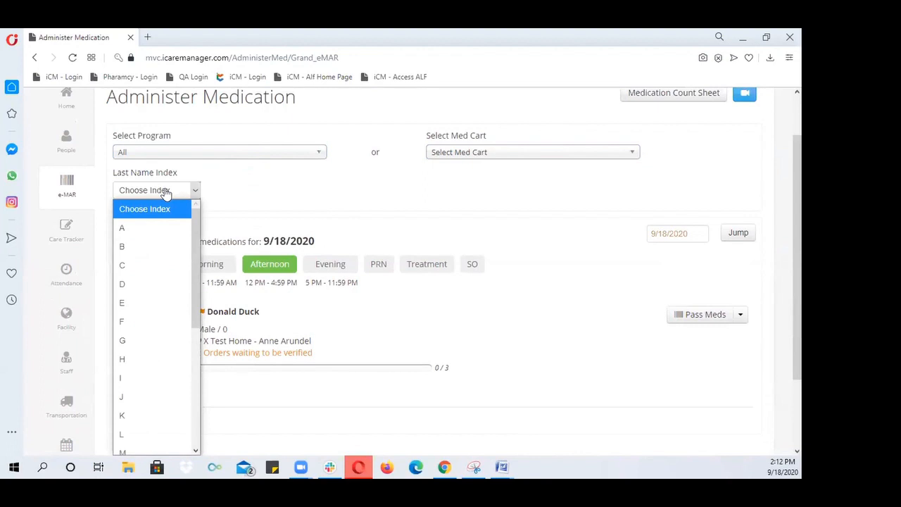
{"action": "key", "text": "d"}
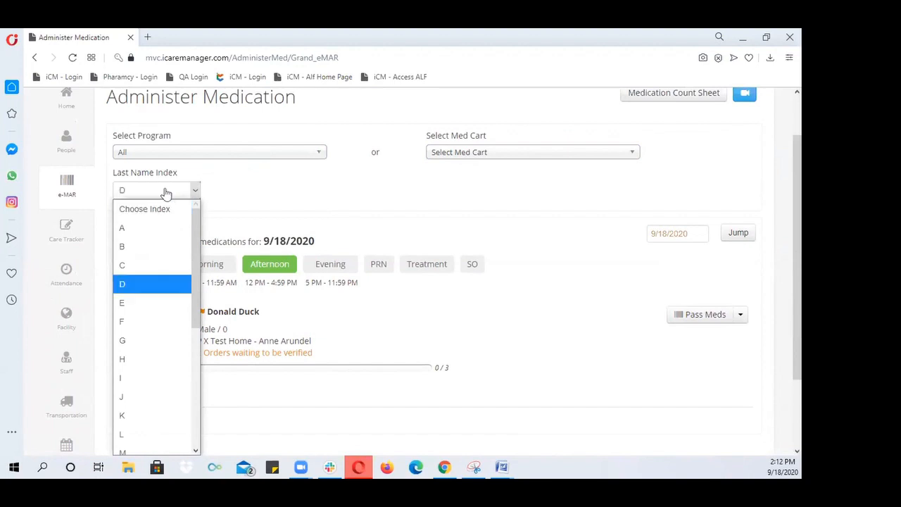
{"action": "left_click", "coordinate": [305, 198]}
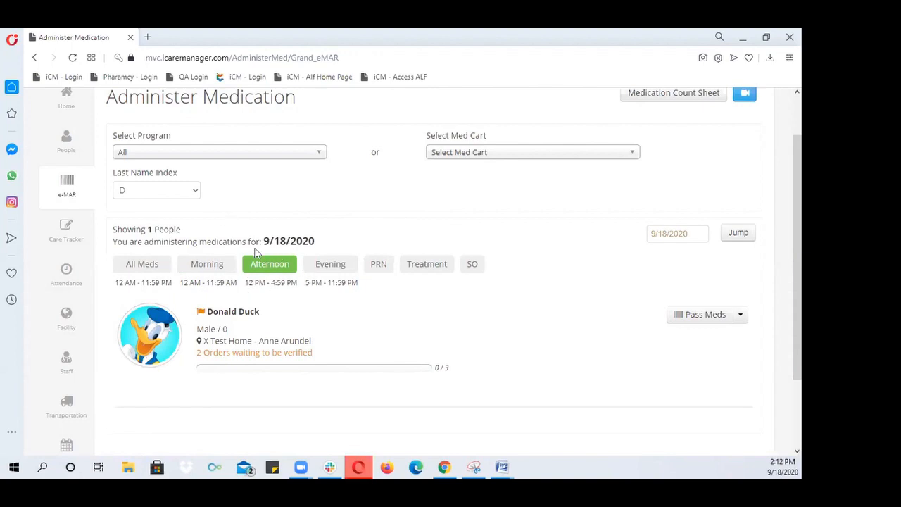
Step: Go to the People list, open the listed person's e-Chart and open the e-MAR from there
{"action": "scroll", "coordinate": [243, 248], "scroll_direction": "up", "scroll_amount": 1}
{"action": "left_click", "coordinate": [60, 195]}
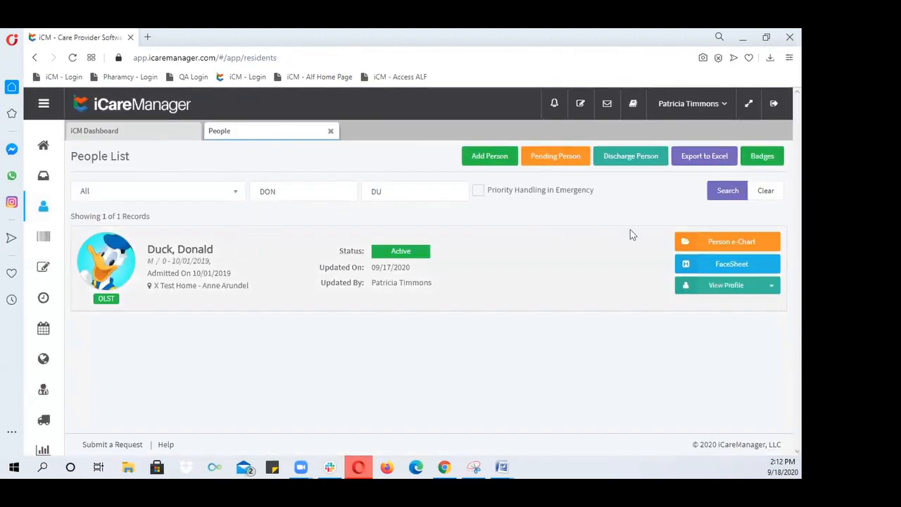
{"action": "left_click", "coordinate": [729, 245]}
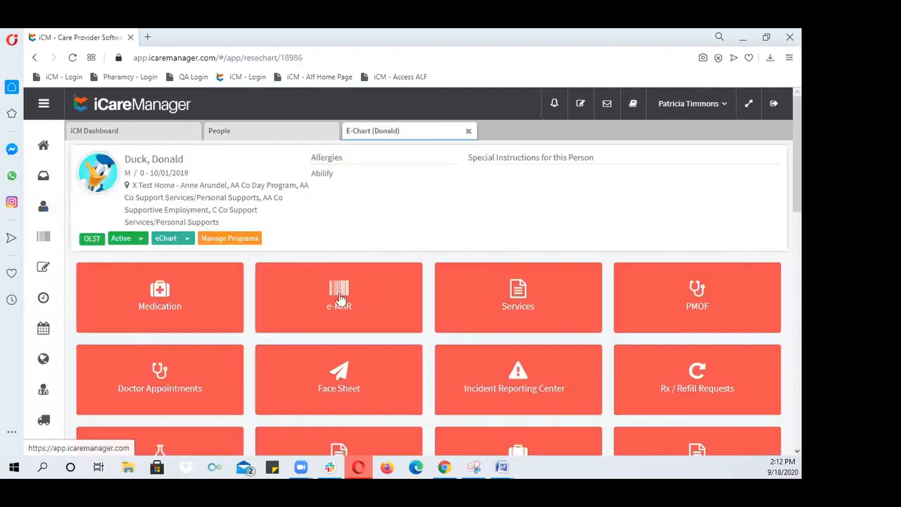
{"action": "left_click", "coordinate": [322, 304]}
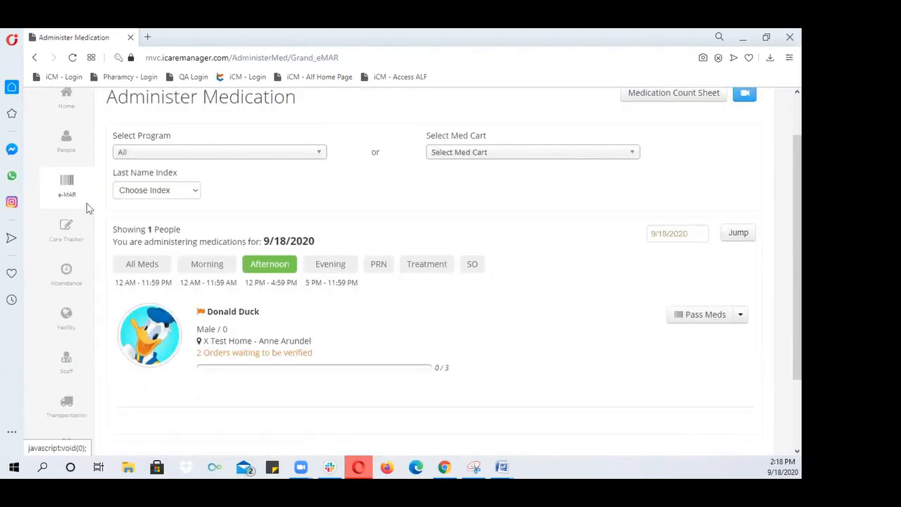
Step: Switch the 9/18/2020 medication administration to Morning and start passing meds for the listed person
{"action": "scroll", "coordinate": [228, 318], "scroll_direction": "down", "scroll_amount": 1}
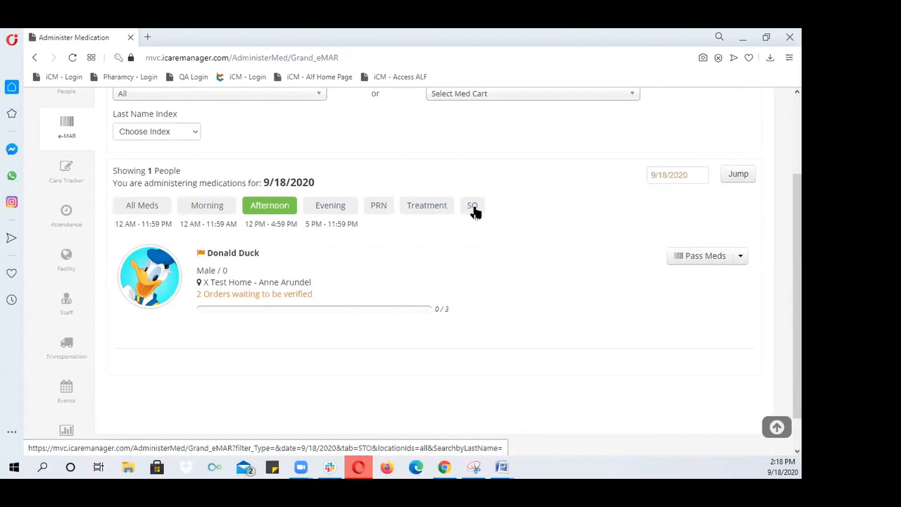
{"action": "left_click", "coordinate": [207, 205]}
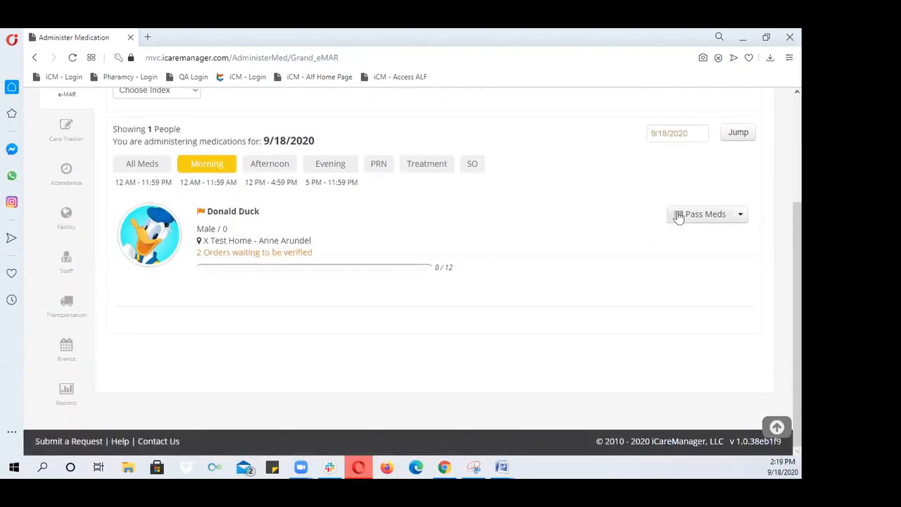
{"action": "left_click", "coordinate": [678, 214]}
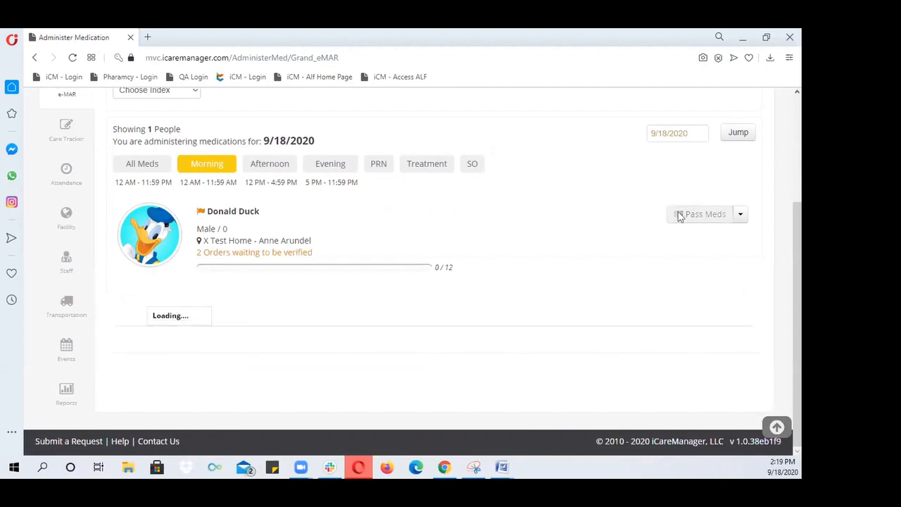
Step: Review the morning medication list, including the instructions, hours, controlled and routine labels, and notes on required readings
{"action": "scroll", "coordinate": [673, 228], "scroll_direction": "down", "scroll_amount": 3}
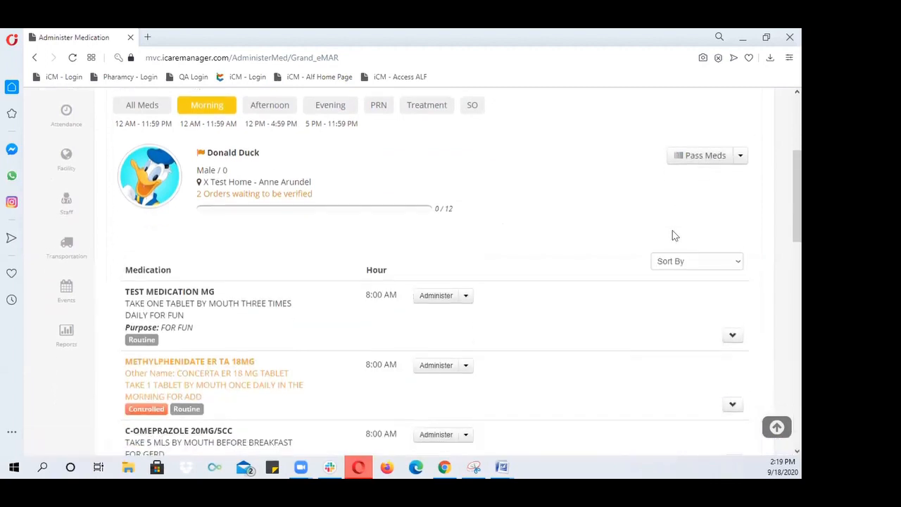
{"action": "scroll", "coordinate": [672, 236], "scroll_direction": "down", "scroll_amount": 3}
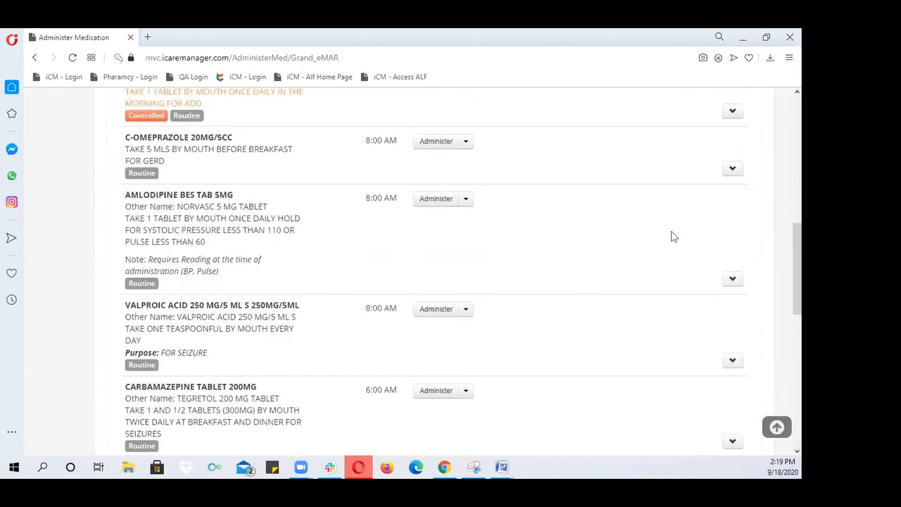
{"action": "scroll", "coordinate": [672, 236], "scroll_direction": "down", "scroll_amount": 3}
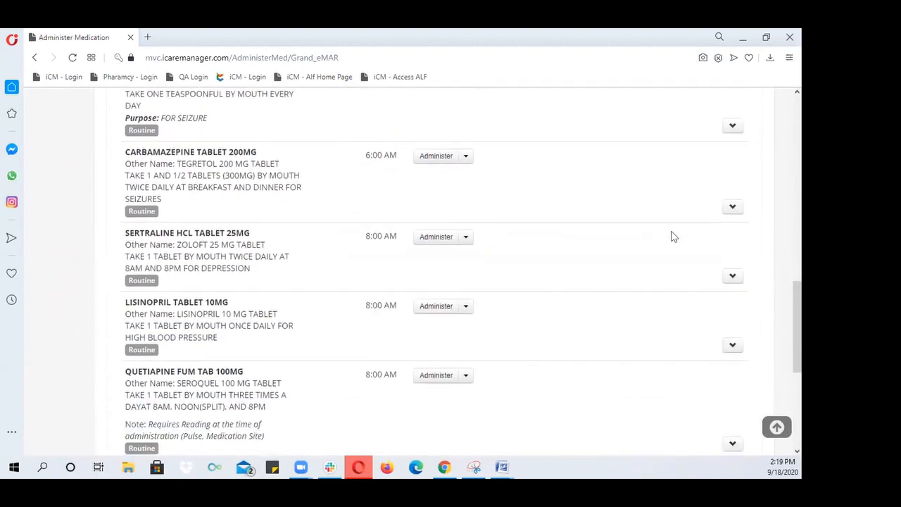
{"action": "scroll", "coordinate": [673, 236], "scroll_direction": "down", "scroll_amount": 2}
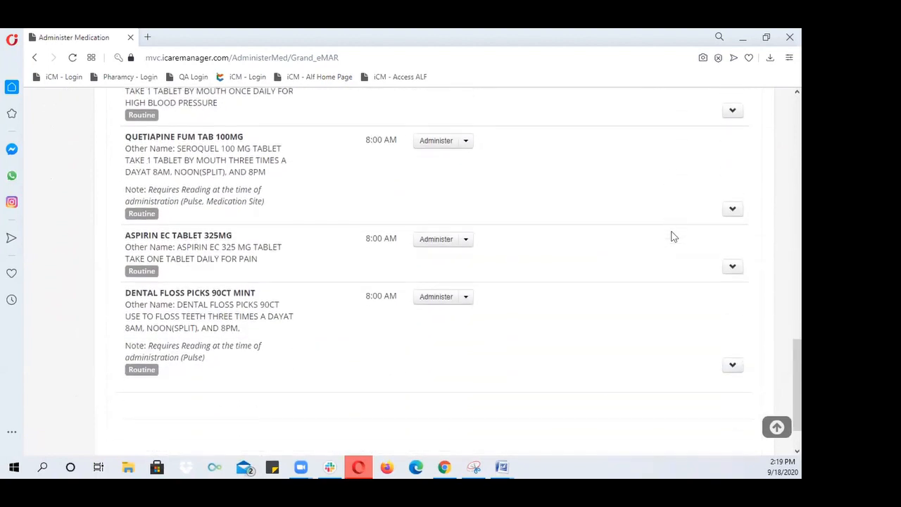
{"action": "scroll", "coordinate": [672, 236], "scroll_direction": "up", "scroll_amount": 12}
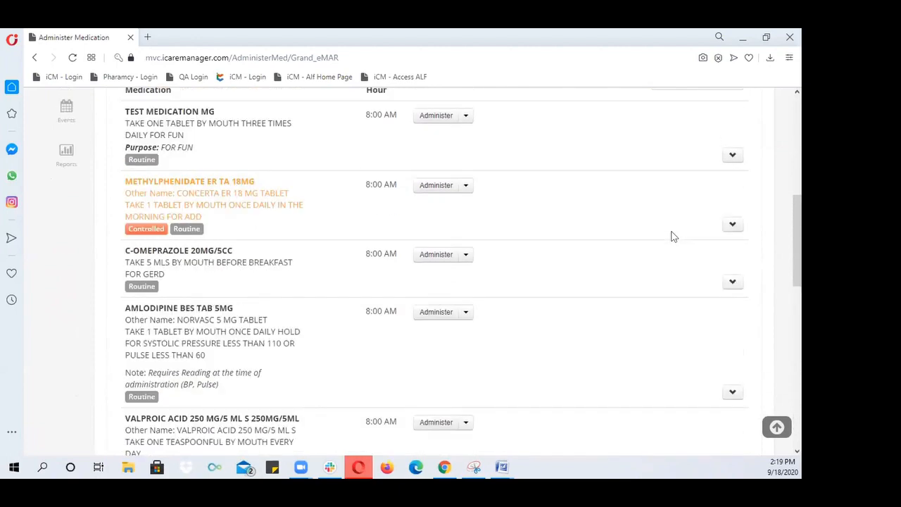
{"action": "scroll", "coordinate": [673, 237], "scroll_direction": "up", "scroll_amount": 1}
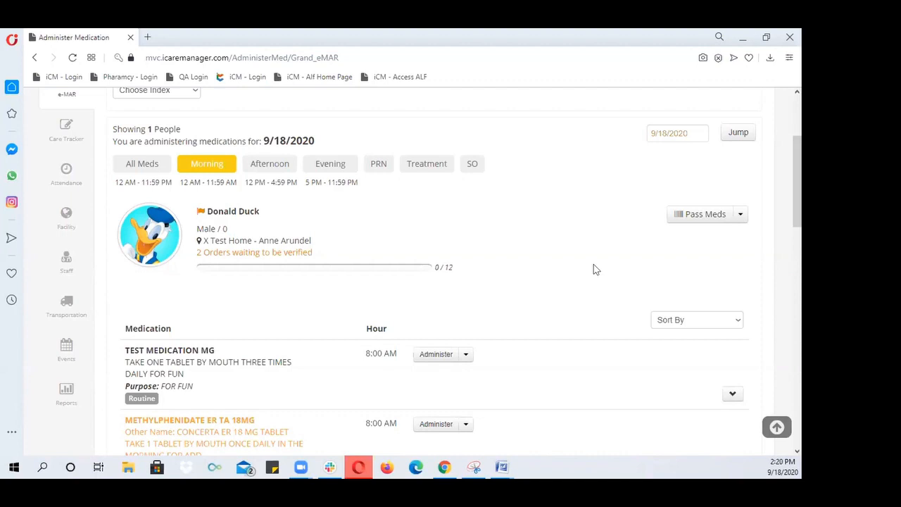
{"action": "scroll", "coordinate": [585, 269], "scroll_direction": "down", "scroll_amount": 1}
{"action": "scroll", "coordinate": [539, 258], "scroll_direction": "down", "scroll_amount": 1}
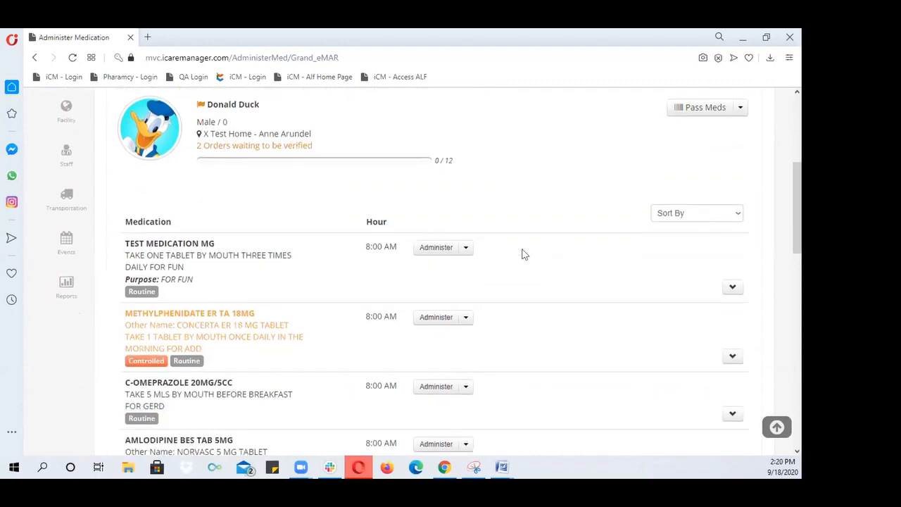
{"action": "scroll", "coordinate": [147, 297], "scroll_direction": "down", "scroll_amount": 1}
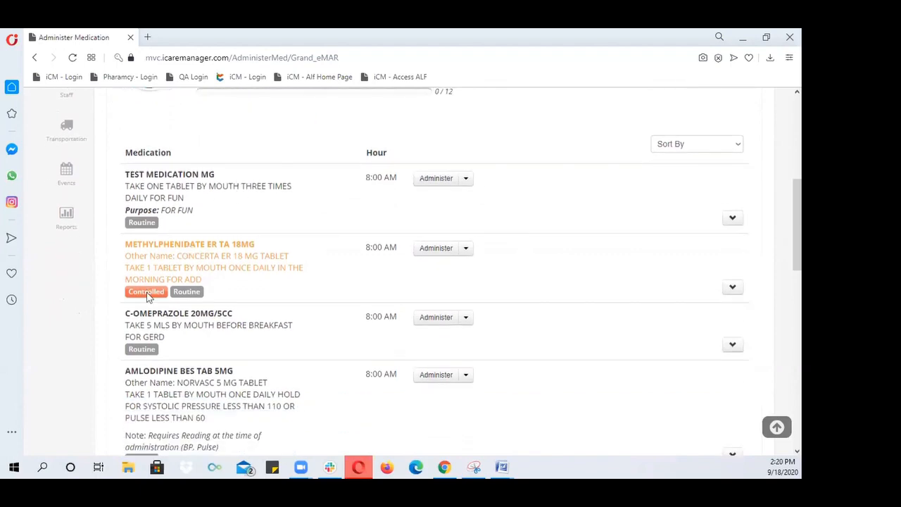
{"action": "scroll", "coordinate": [201, 308], "scroll_direction": "down", "scroll_amount": 3}
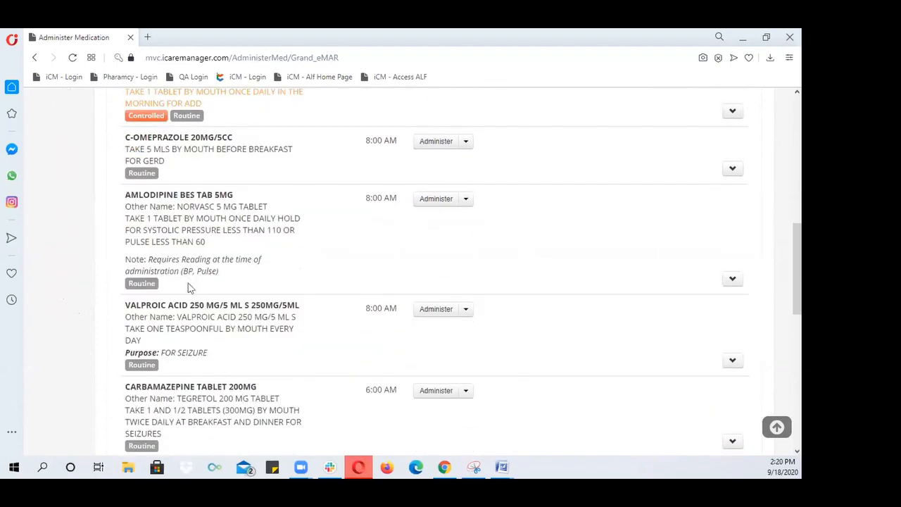
{"action": "scroll", "coordinate": [191, 285], "scroll_direction": "down", "scroll_amount": 1}
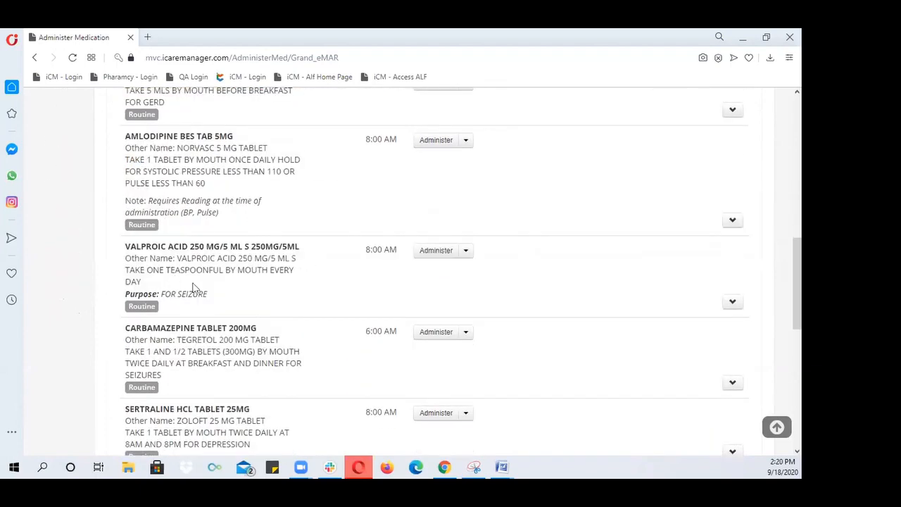
{"action": "scroll", "coordinate": [247, 342], "scroll_direction": "down", "scroll_amount": 1}
{"action": "scroll", "coordinate": [280, 317], "scroll_direction": "up", "scroll_amount": 3}
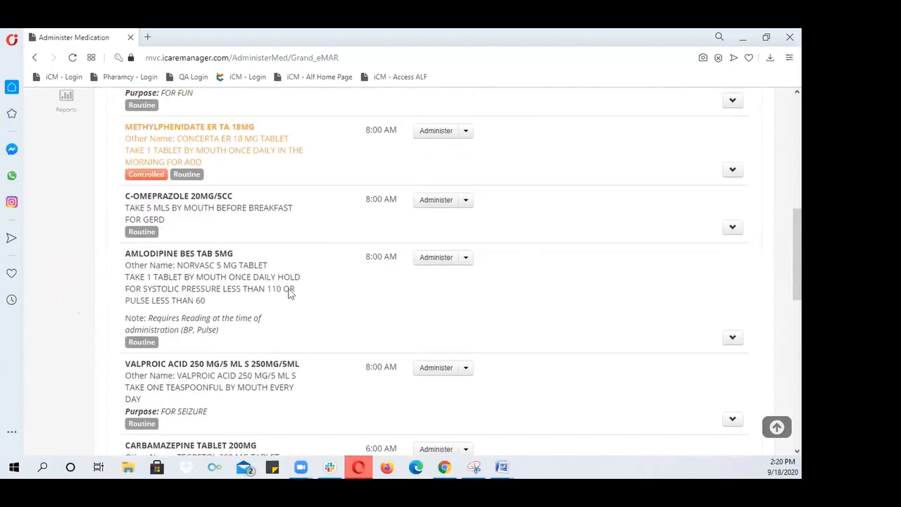
{"action": "scroll", "coordinate": [294, 279], "scroll_direction": "up", "scroll_amount": 2}
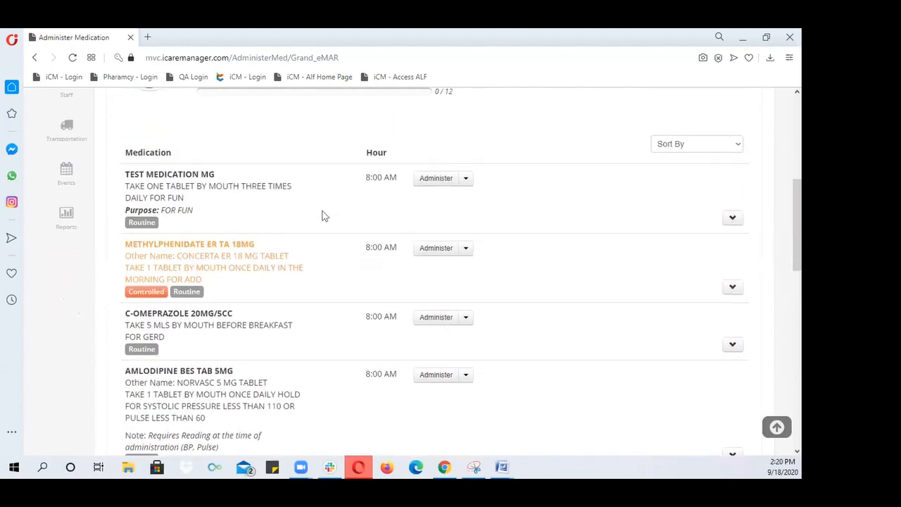
Step: Administer the 8:00 AM dose of TEST MEDICATION MG with pill number 18
{"action": "left_click", "coordinate": [438, 181]}
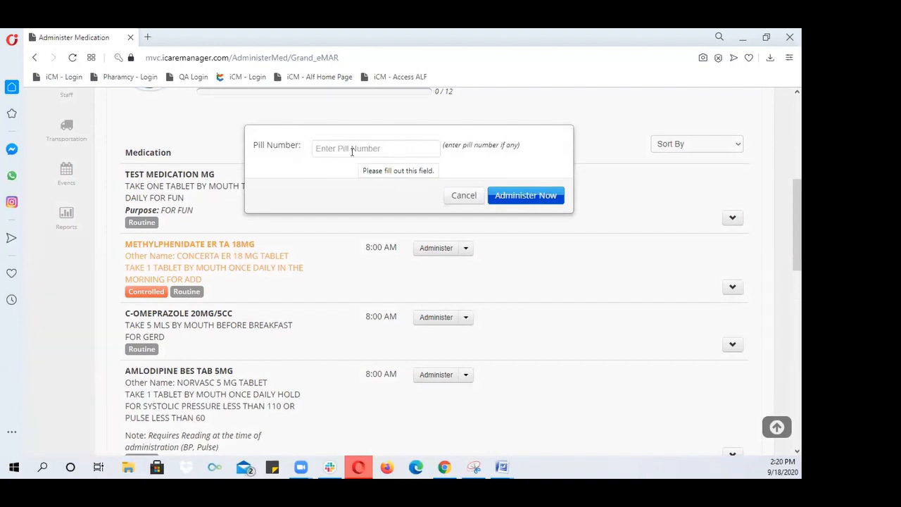
{"action": "left_click", "coordinate": [351, 149]}
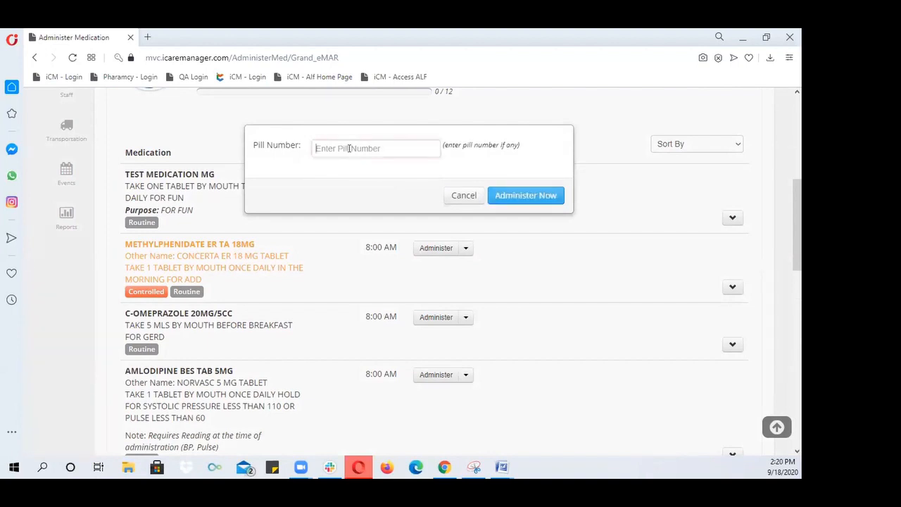
{"action": "type", "text": "18"}
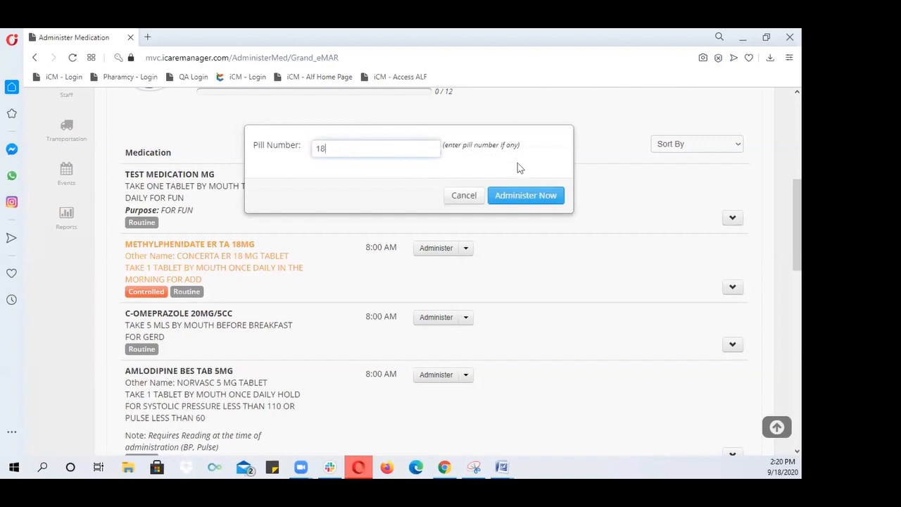
{"action": "left_click", "coordinate": [526, 197]}
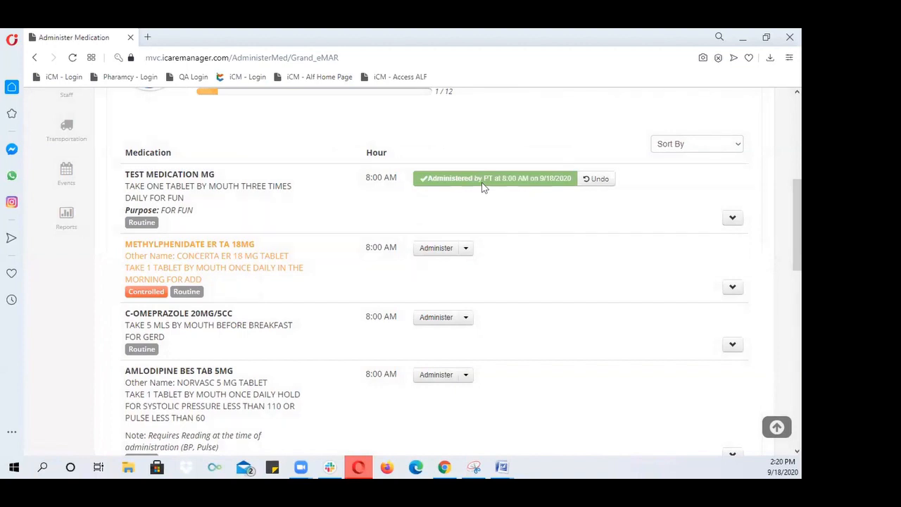
Step: Check the 8:00 AM entry for September 18 in TEST MEDICATION MG's administration log, then collapse the log
{"action": "left_click", "coordinate": [732, 217]}
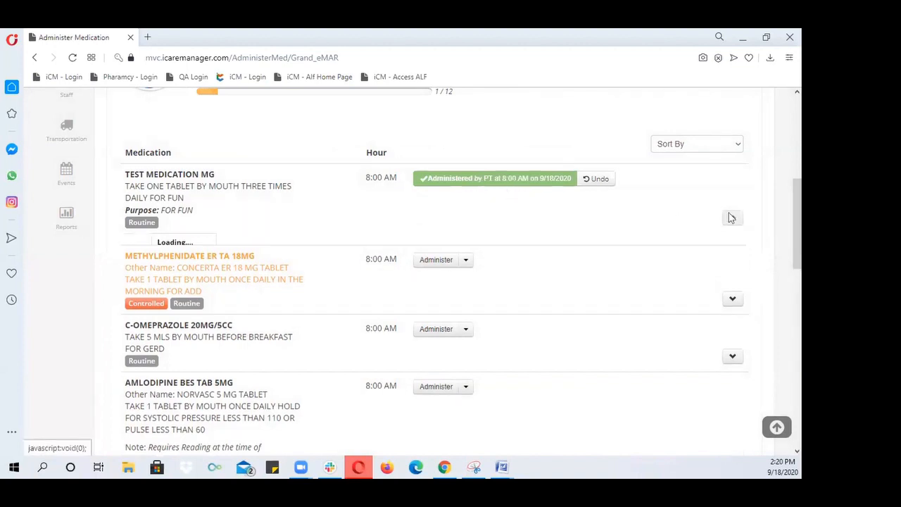
{"action": "scroll", "coordinate": [683, 223], "scroll_direction": "down", "scroll_amount": 1}
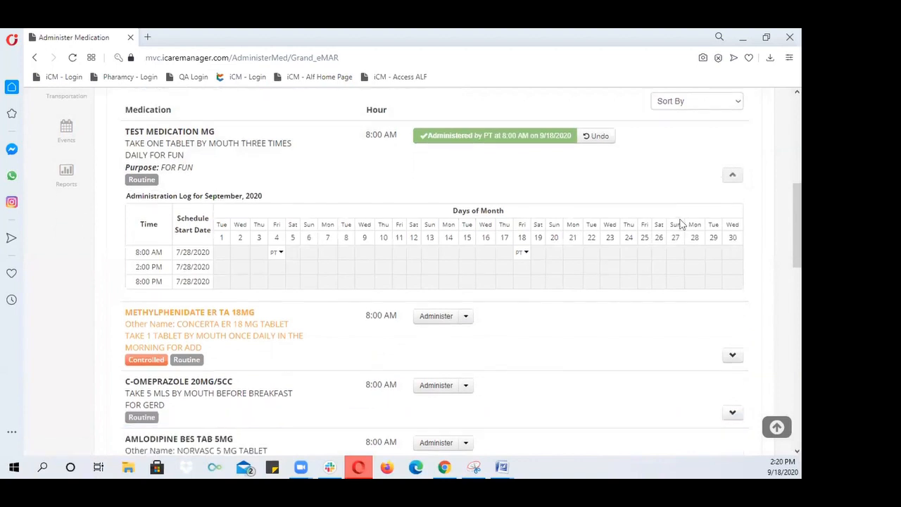
{"action": "mouse_move", "coordinate": [521, 244]}
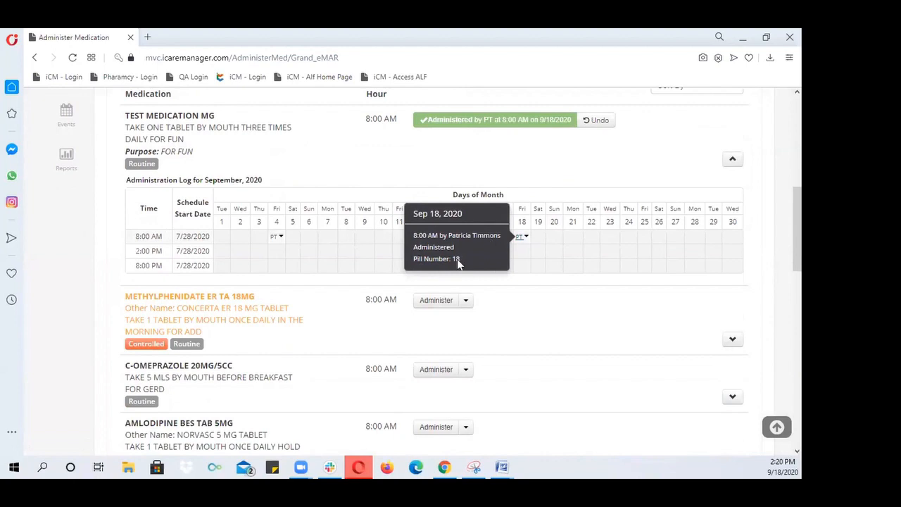
{"action": "left_click", "coordinate": [729, 160]}
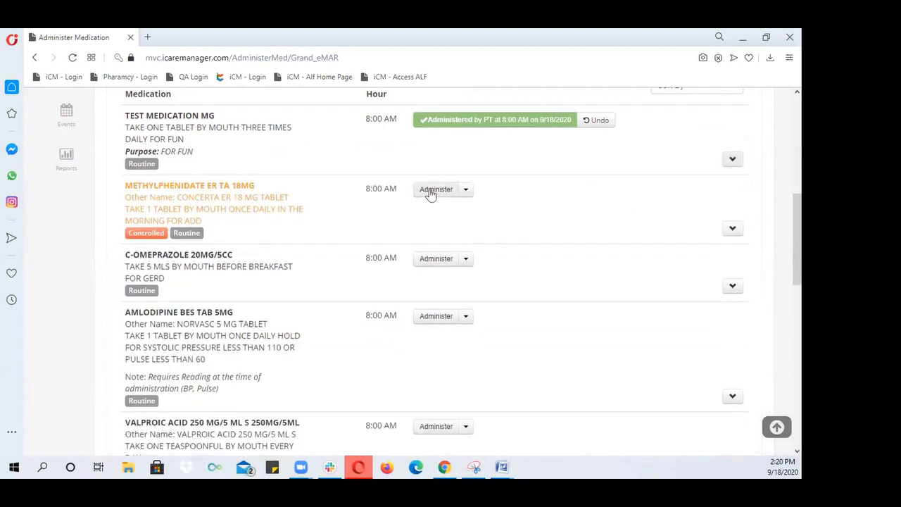
Step: Administer the controlled METHYLPHENIDATE ER TA 18MG dose with pill number 18 and an amount given of 1
{"action": "left_click", "coordinate": [432, 189]}
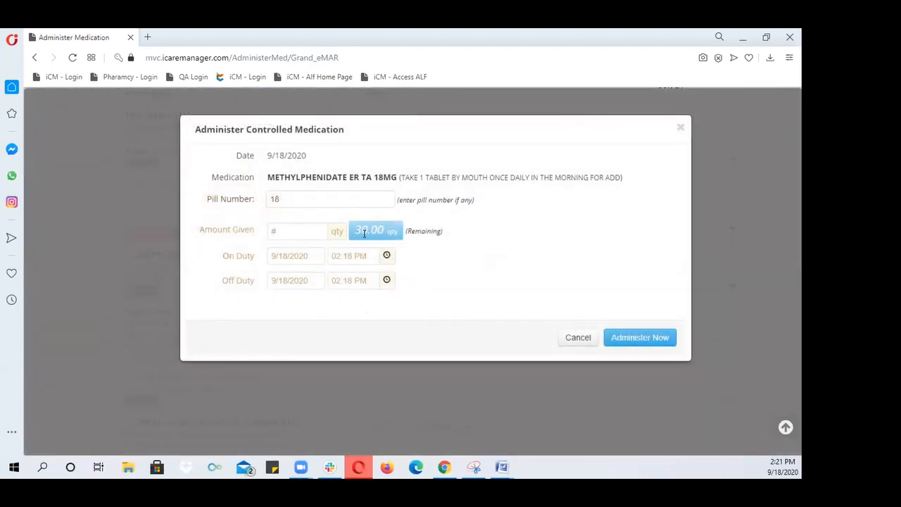
{"action": "left_click", "coordinate": [274, 230]}
{"action": "type", "text": "1"}
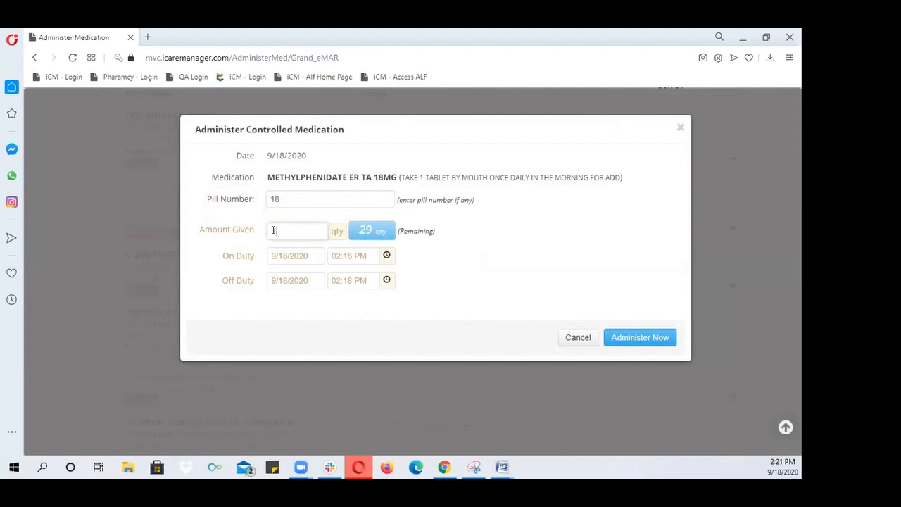
{"action": "key", "text": "BackSpace"}
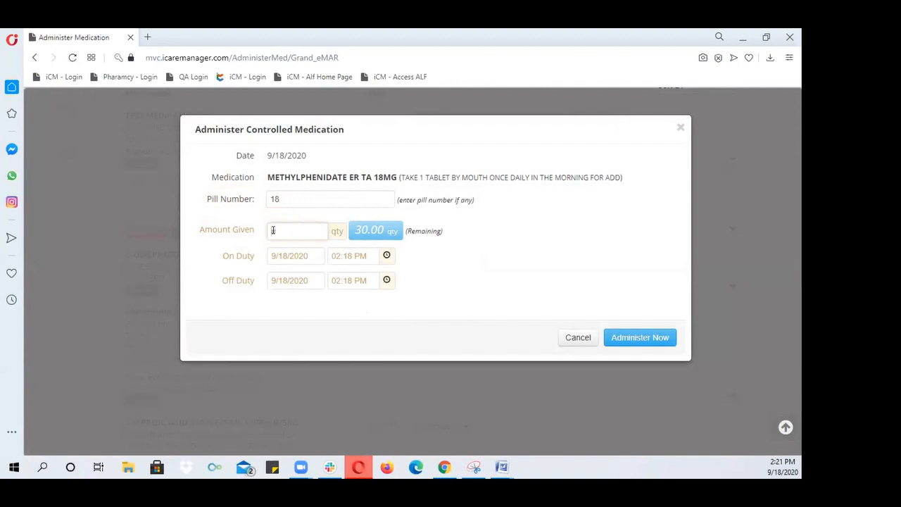
{"action": "type", "text": "29"}
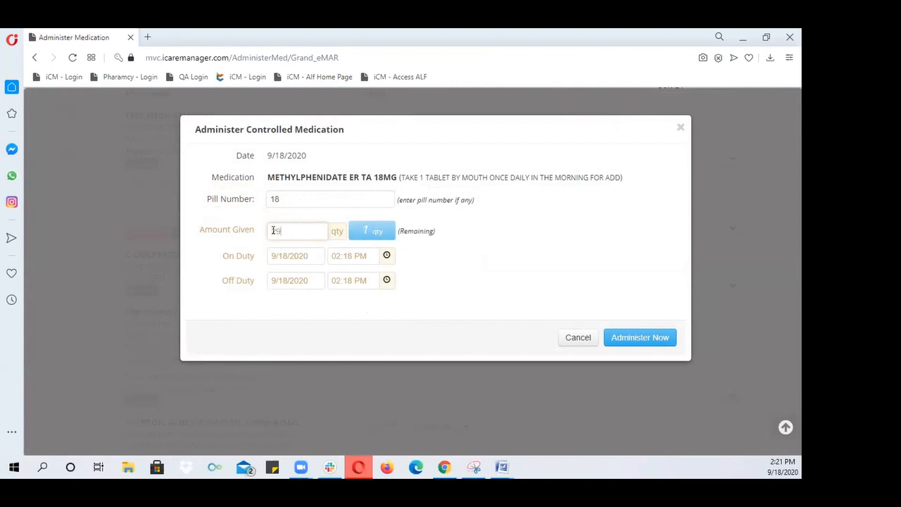
{"action": "key", "text": "BackSpace"}
{"action": "key", "text": "BackSpace"}
{"action": "type", "text": "1"}
{"action": "left_click", "coordinate": [627, 340]}
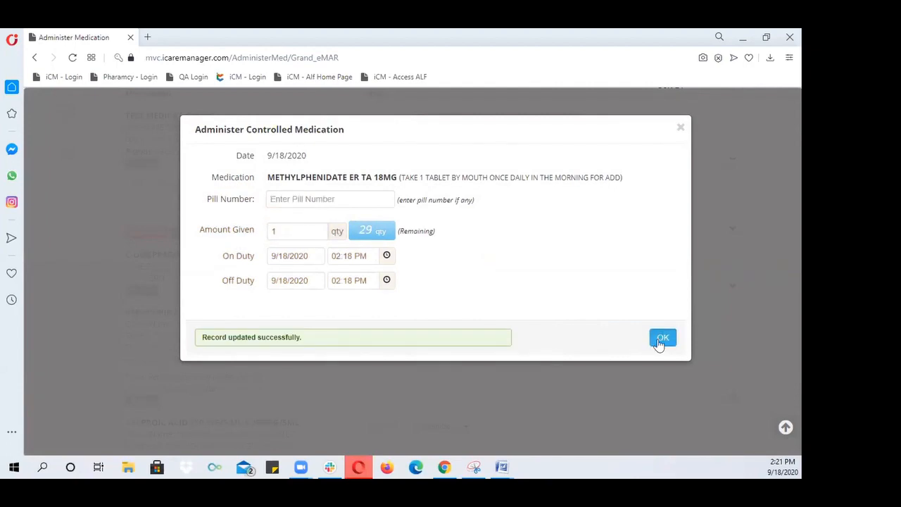
{"action": "left_click", "coordinate": [662, 338]}
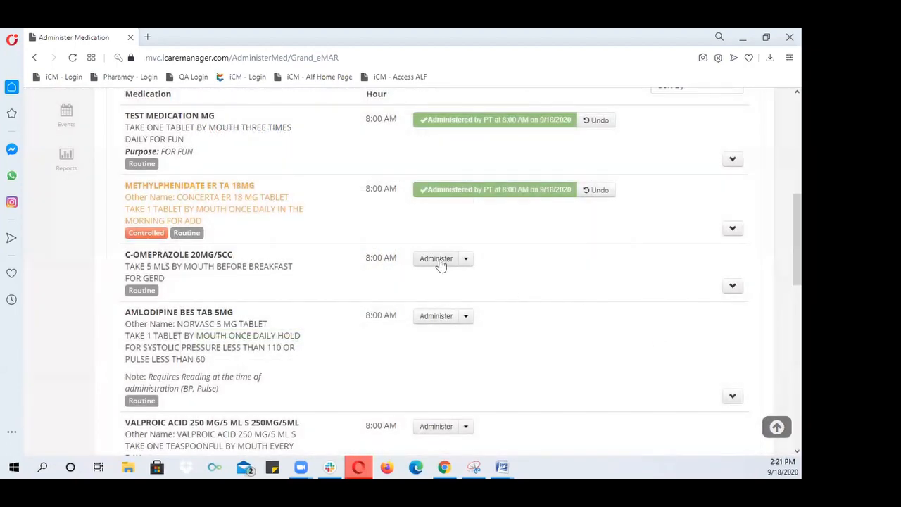
Step: Administer the 8:00 AM dose of C-OMEPRAZOLE 20MG/5CC with pill number 18
{"action": "left_click", "coordinate": [436, 259]}
{"action": "left_click", "coordinate": [383, 149]}
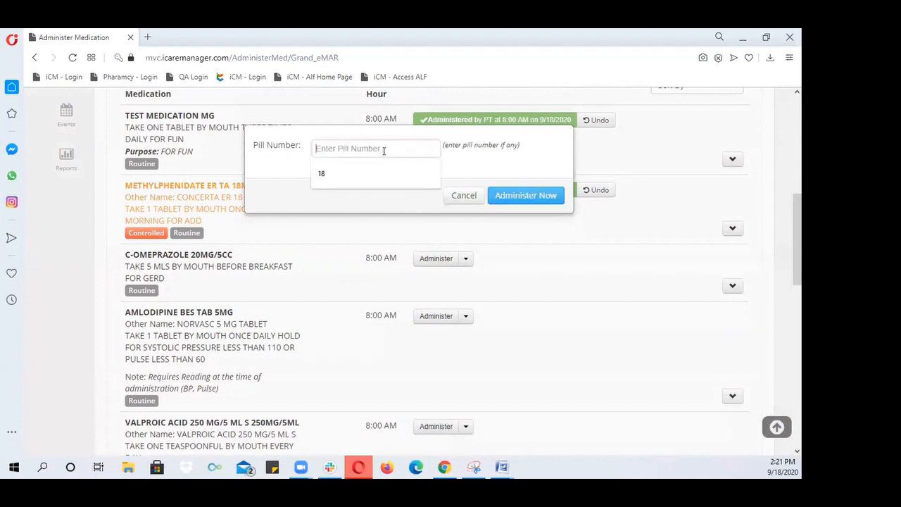
{"action": "type", "text": "18"}
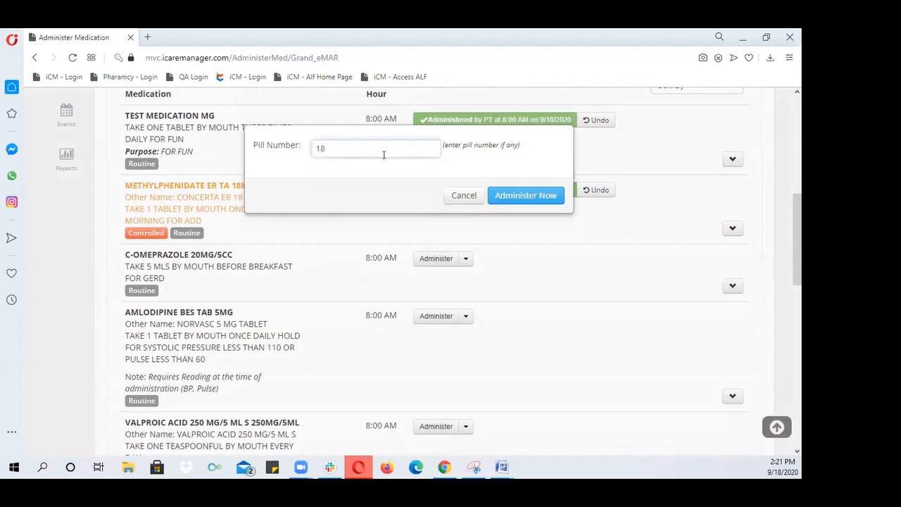
{"action": "left_click", "coordinate": [524, 195]}
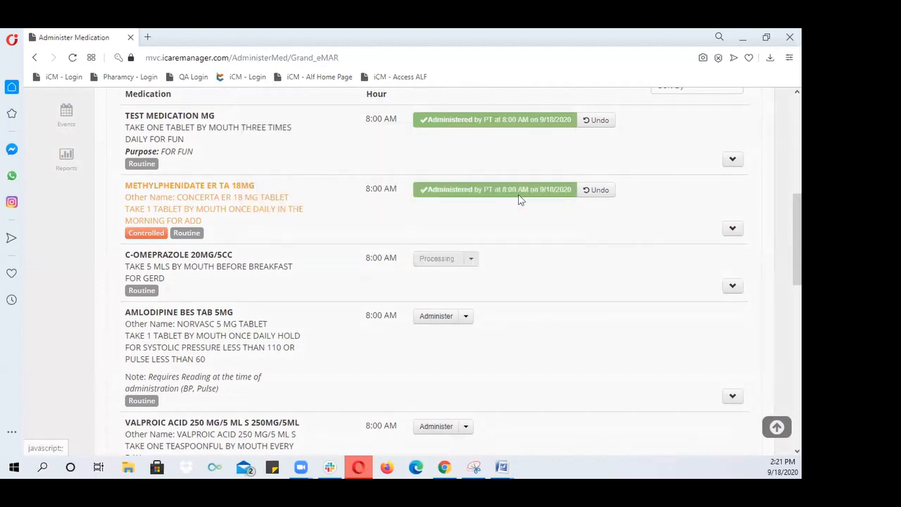
Step: Administer AMLODIPINE BES TAB 5MG with pill number 18, systolic BP 130, diastolic BP 75 and pulse 80
{"action": "left_click", "coordinate": [429, 317]}
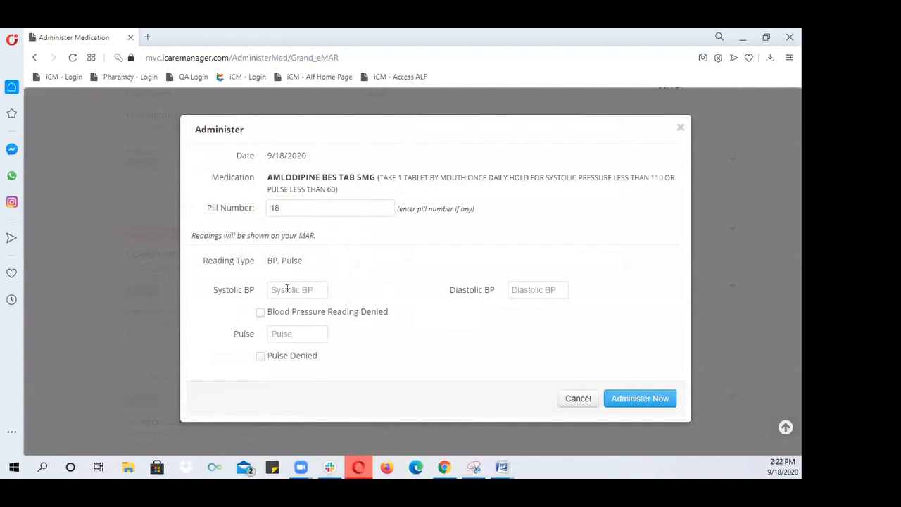
{"action": "left_click", "coordinate": [640, 397]}
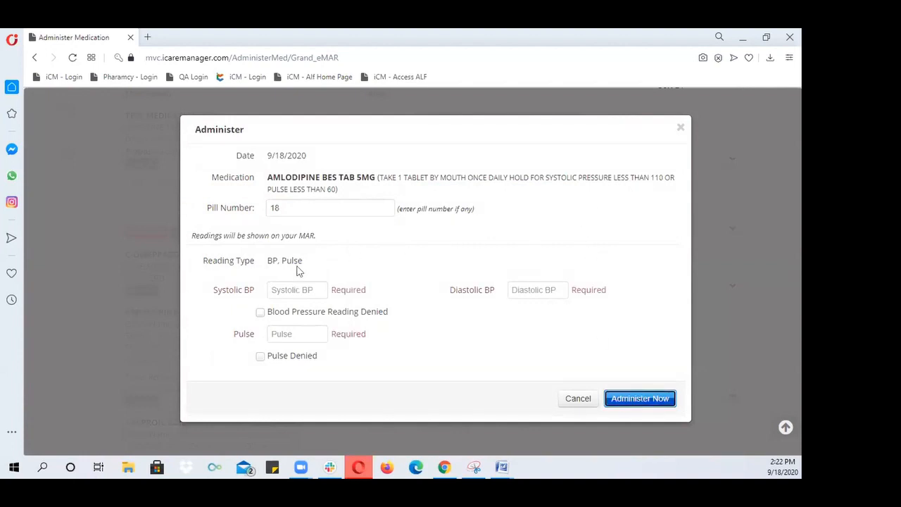
{"action": "left_click", "coordinate": [292, 289]}
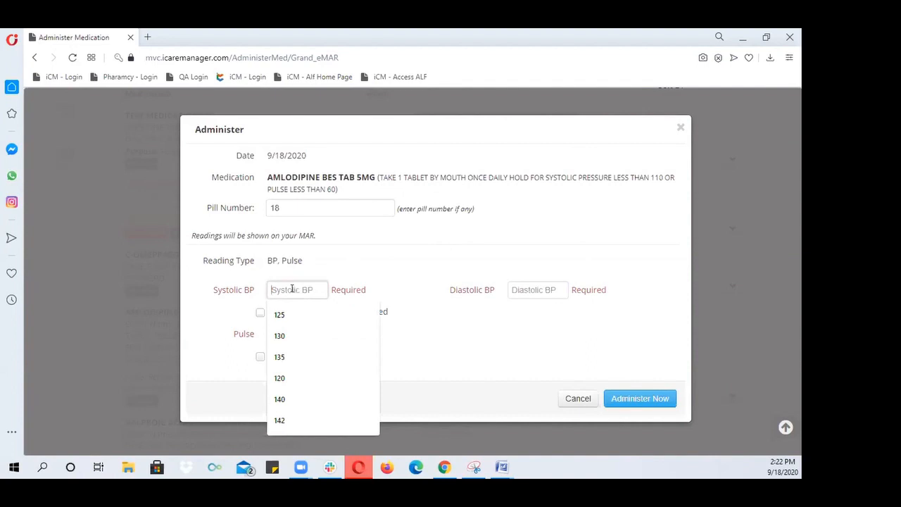
{"action": "type", "text": "130"}
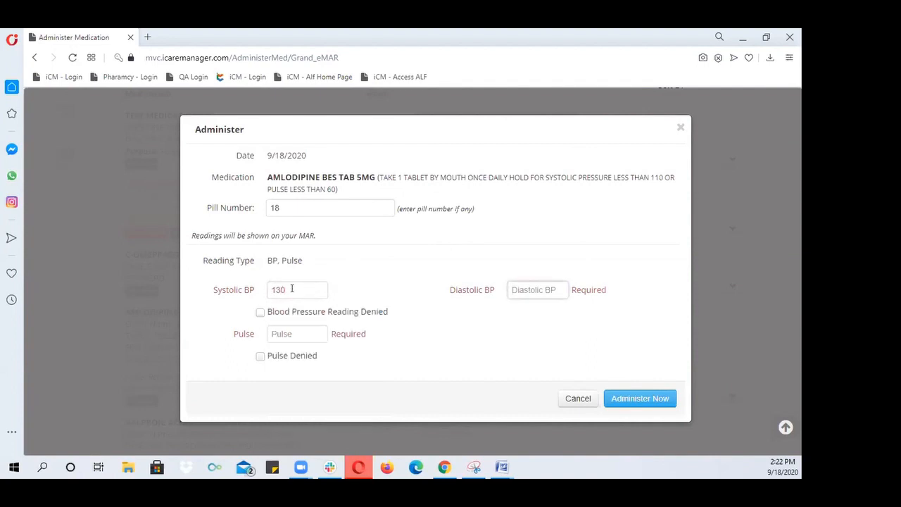
{"action": "type", "text": "75"}
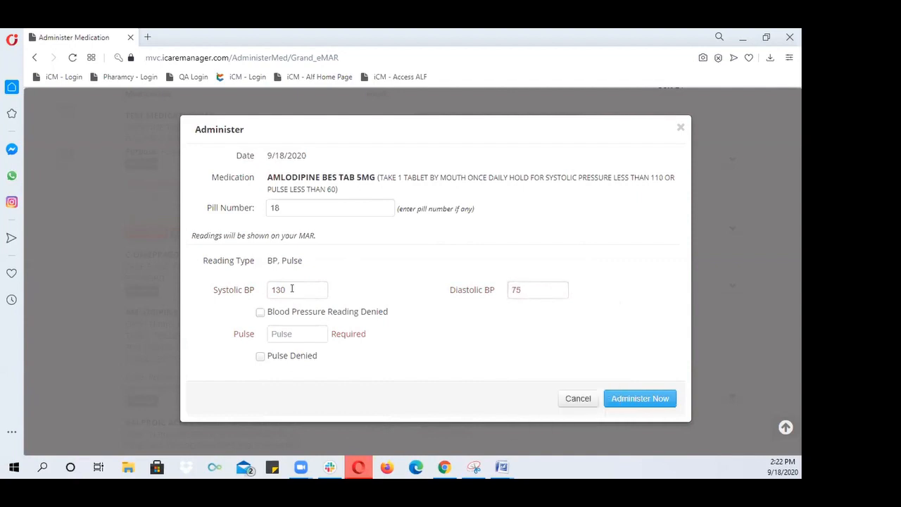
{"action": "key", "text": "Tab"}
{"action": "type", "text": "80"}
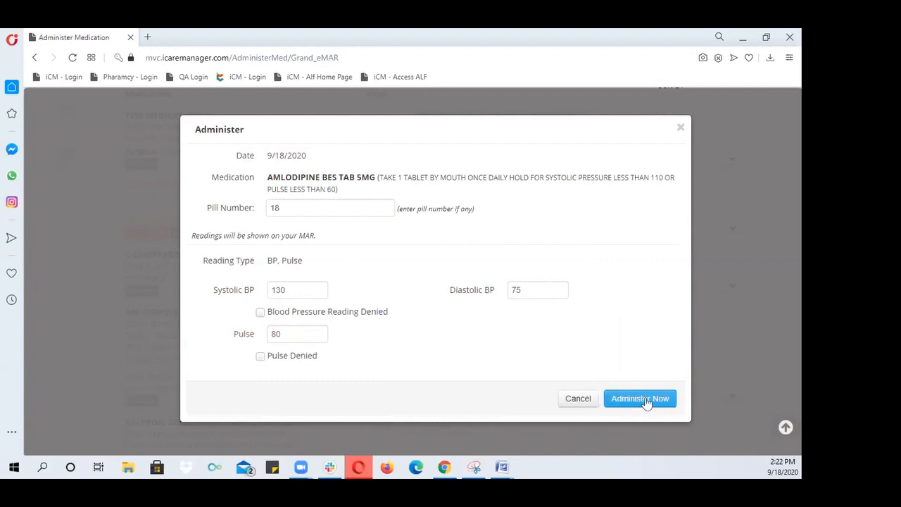
{"action": "left_click", "coordinate": [644, 399]}
{"action": "left_click", "coordinate": [651, 398]}
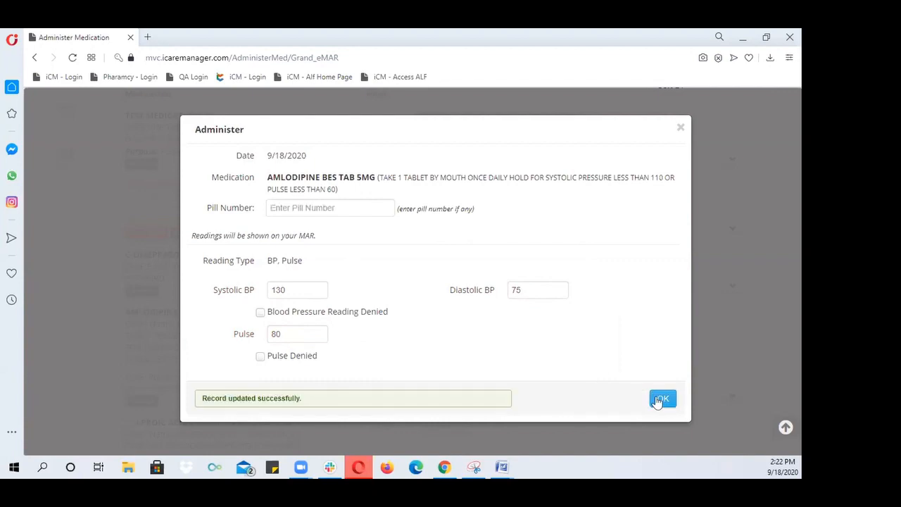
Step: Check the September 18 entry in AMLODIPINE BES TAB 5MG's administration log, then collapse the log
{"action": "scroll", "coordinate": [631, 267], "scroll_direction": "down", "scroll_amount": 3}
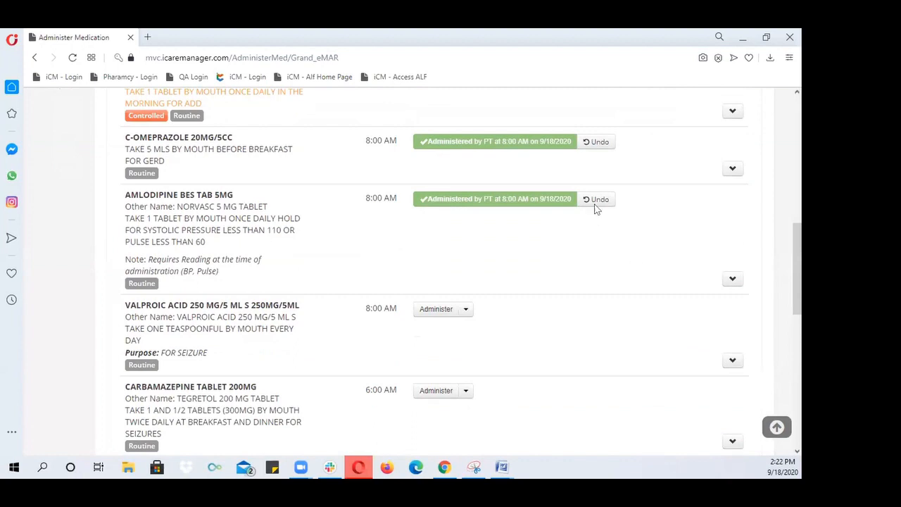
{"action": "left_click", "coordinate": [733, 282]}
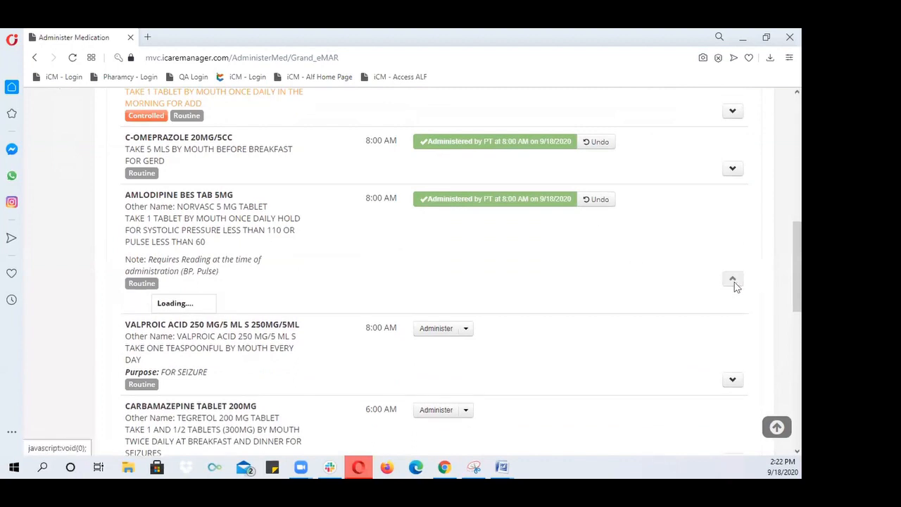
{"action": "scroll", "coordinate": [734, 285], "scroll_direction": "down", "scroll_amount": 1}
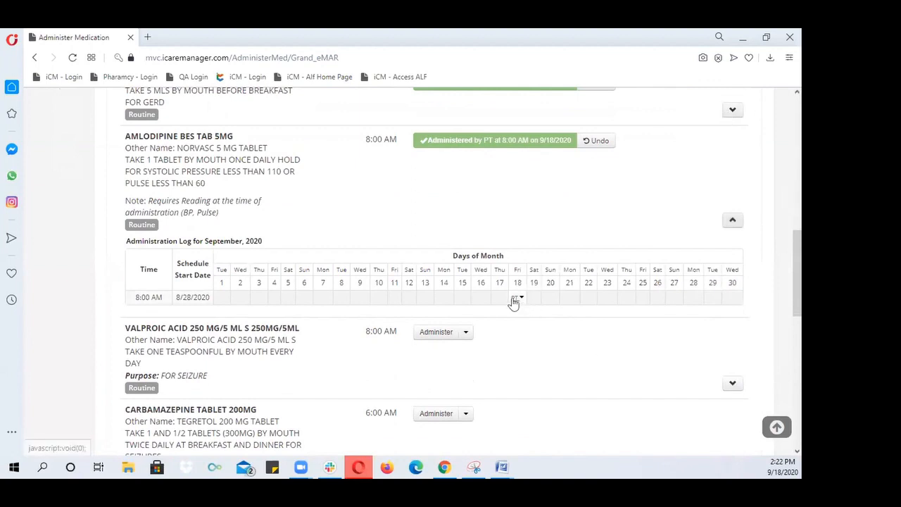
{"action": "mouse_move", "coordinate": [514, 303]}
{"action": "left_click", "coordinate": [732, 220]}
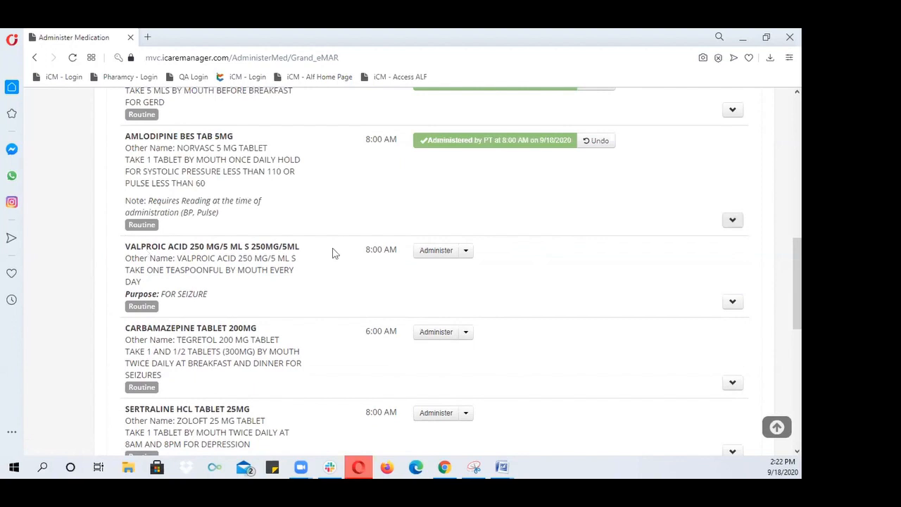
Step: Record an omission for VALPROIC ACID 250 MG/5 ML as Person Refused, with result NOT GIVEN and the nurse marked as contacted
{"action": "left_click", "coordinate": [466, 251]}
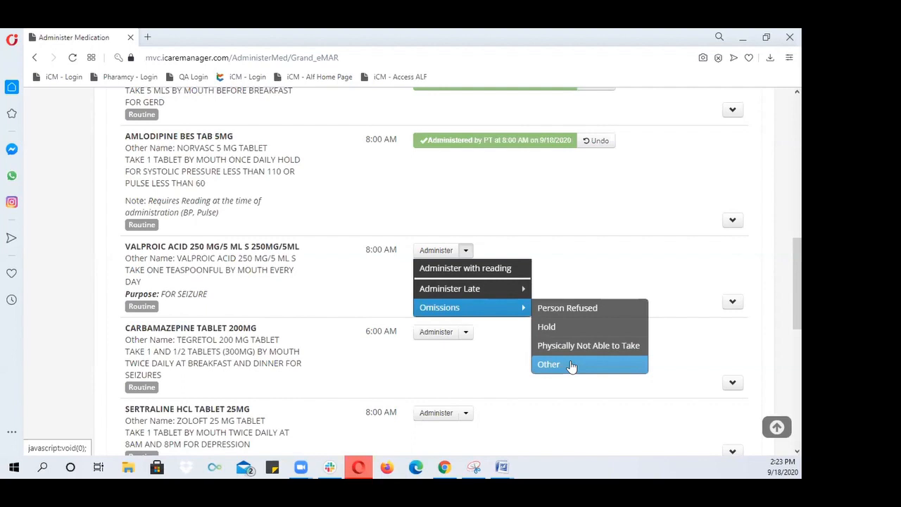
{"action": "left_click", "coordinate": [579, 310]}
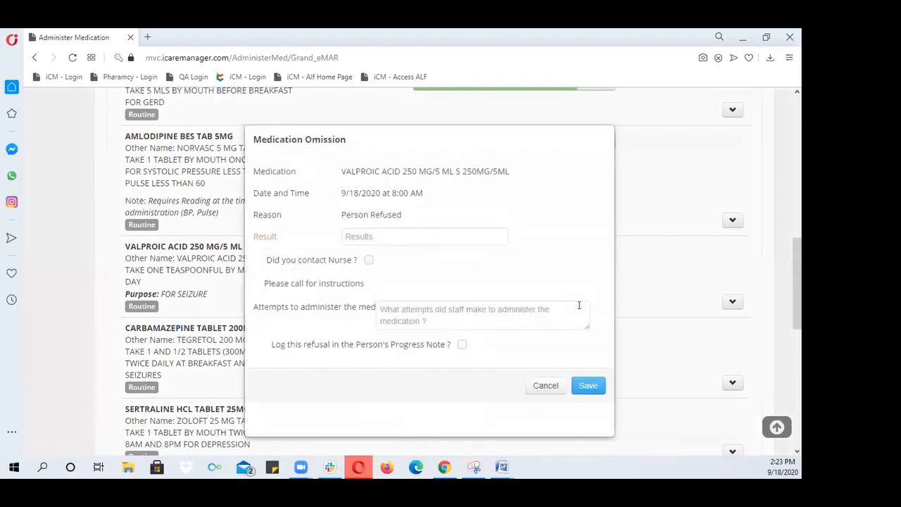
{"action": "left_click", "coordinate": [447, 239]}
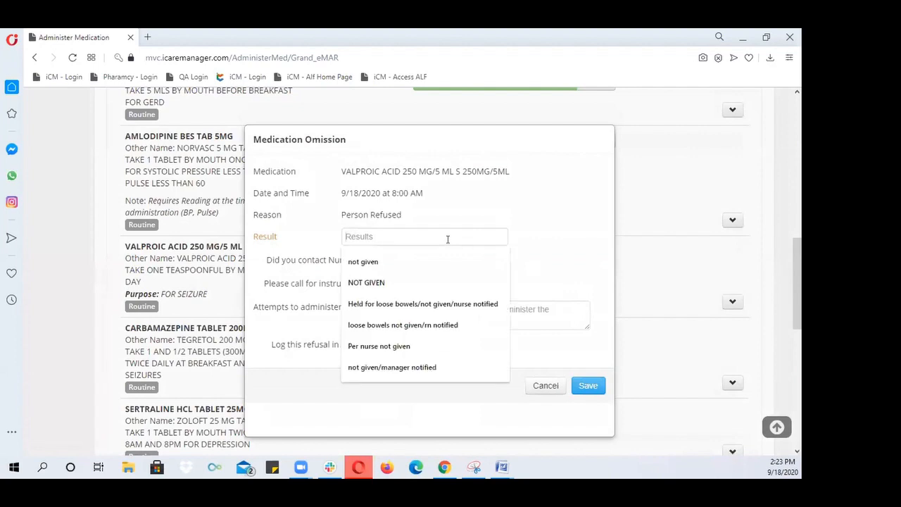
{"action": "left_click", "coordinate": [410, 285]}
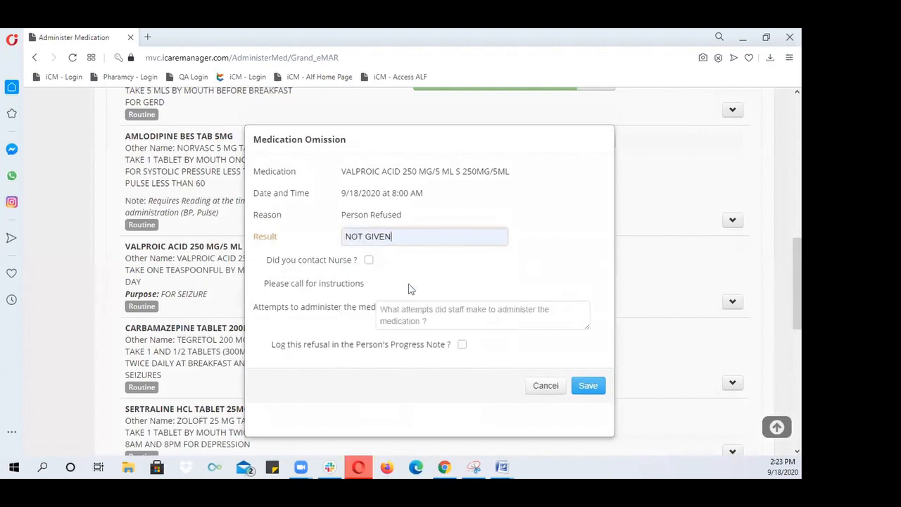
{"action": "left_click", "coordinate": [367, 260]}
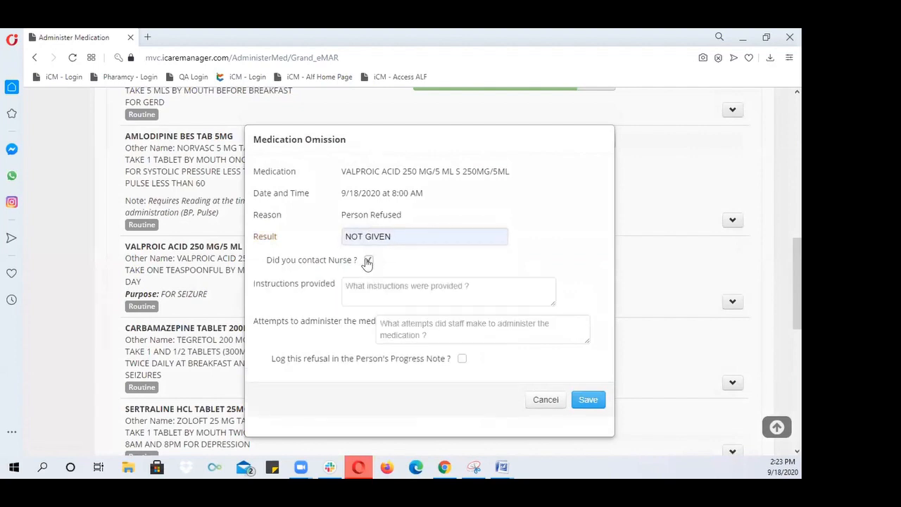
{"action": "left_click", "coordinate": [358, 297]}
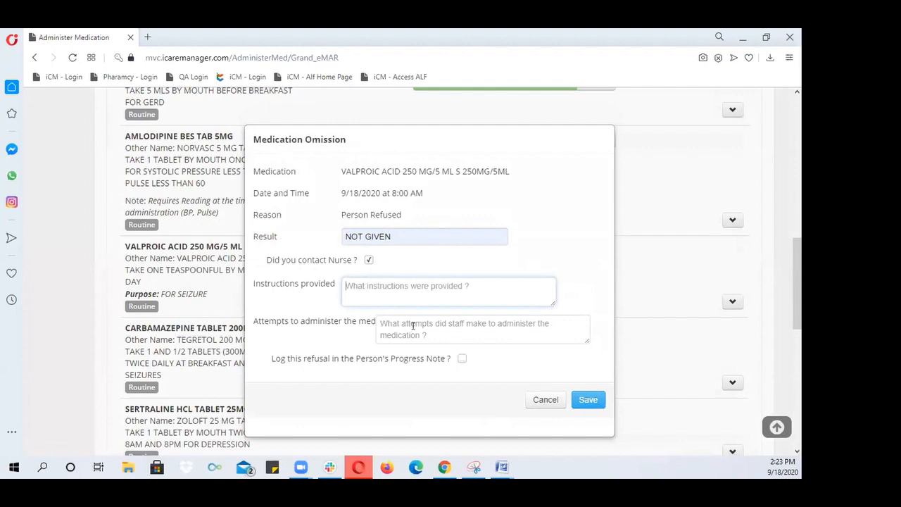
{"action": "left_click", "coordinate": [588, 399]}
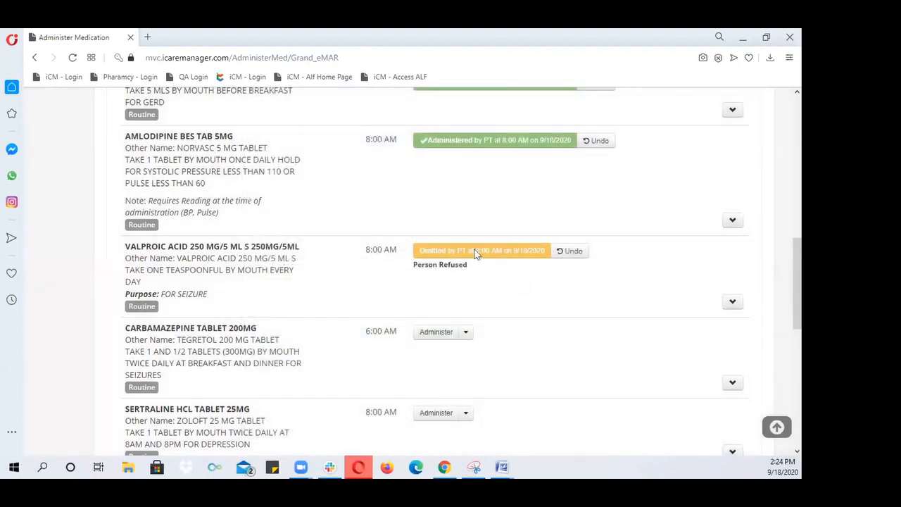
Step: View the September 18 omission details in VALPROIC ACID's administration log, then collapse the log
{"action": "left_click", "coordinate": [731, 301]}
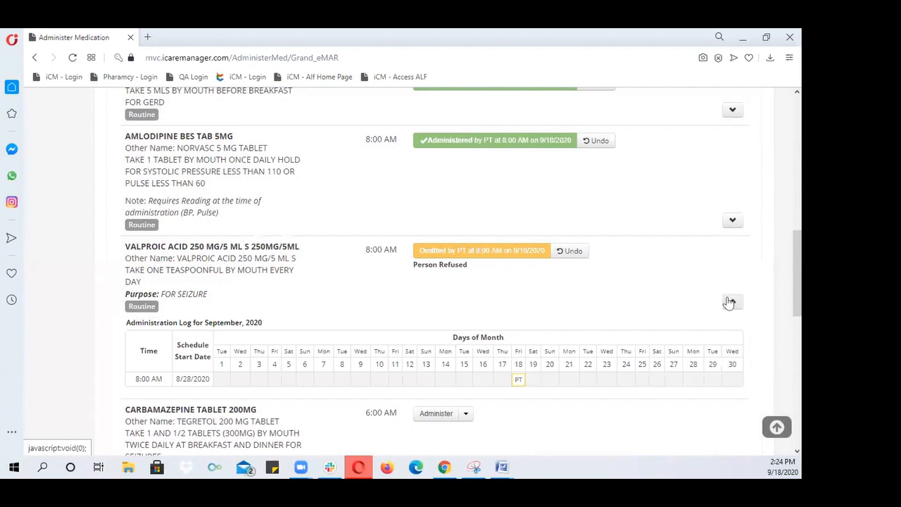
{"action": "scroll", "coordinate": [729, 301], "scroll_direction": "down", "scroll_amount": 3}
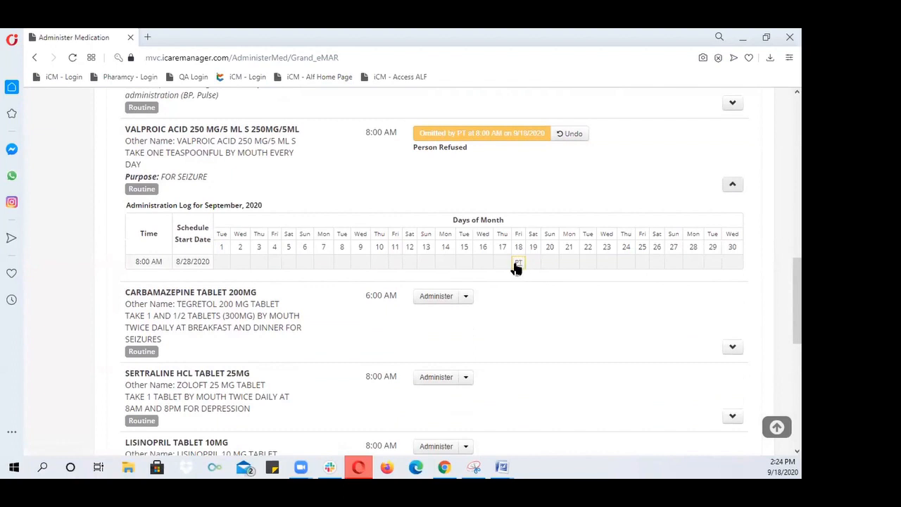
{"action": "left_click", "coordinate": [520, 264]}
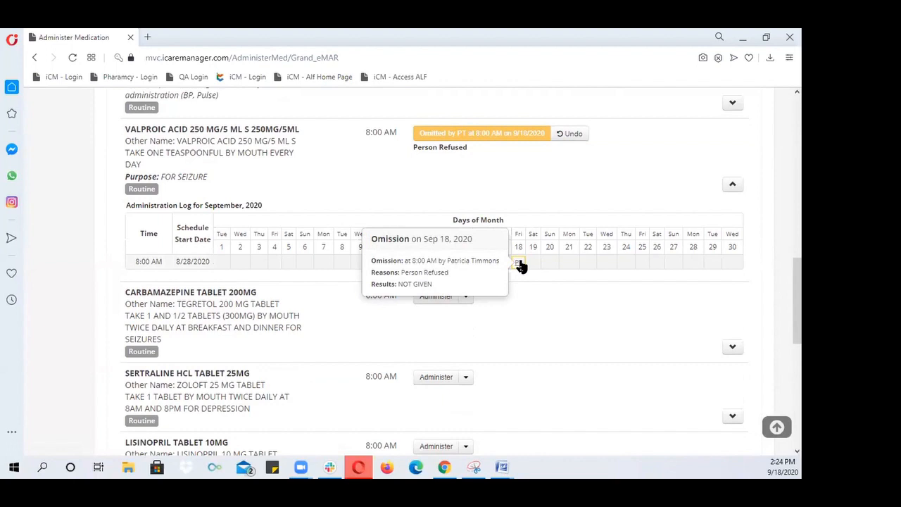
{"action": "left_click", "coordinate": [537, 204]}
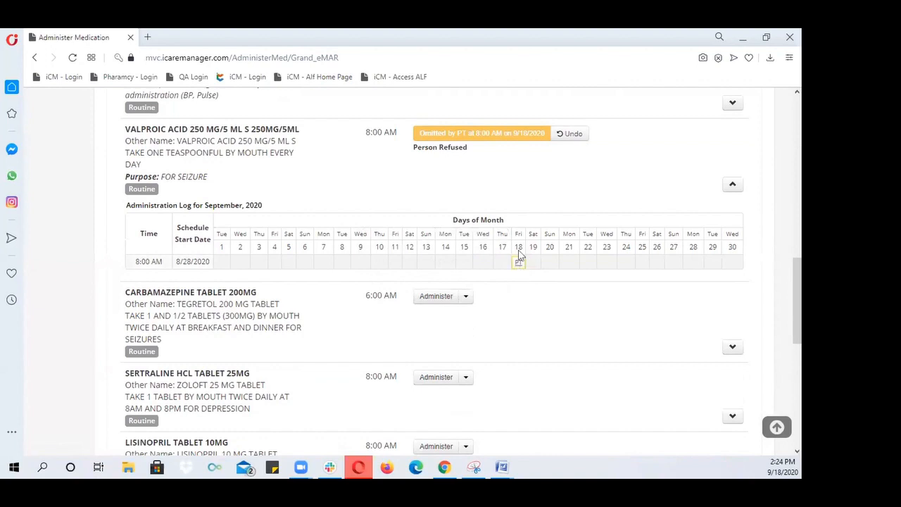
{"action": "left_click", "coordinate": [732, 183]}
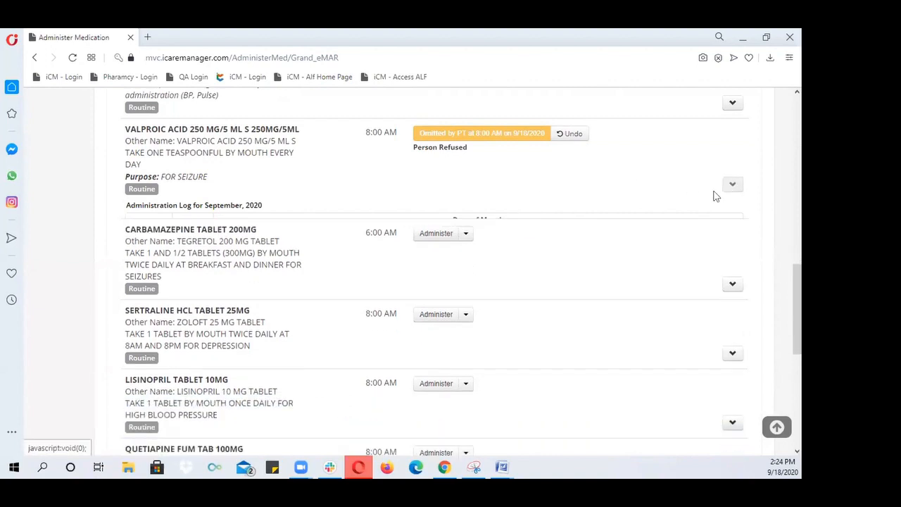
Step: Administer the 6:00 AM dose of CARBAMAZEPINE TABLET 200MG with pill number 18
{"action": "scroll", "coordinate": [653, 217], "scroll_direction": "down", "scroll_amount": 1}
{"action": "left_click", "coordinate": [440, 158]}
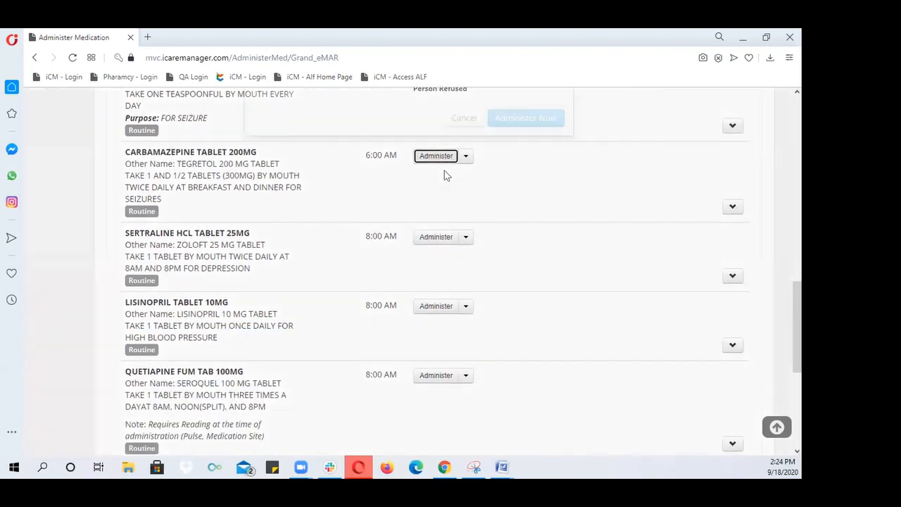
{"action": "left_click", "coordinate": [403, 146]}
{"action": "type", "text": "18"}
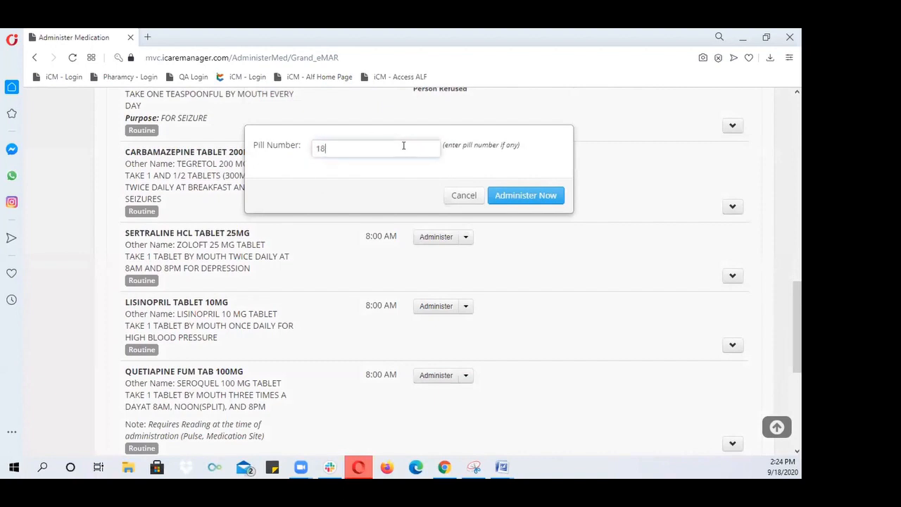
{"action": "left_click", "coordinate": [527, 197]}
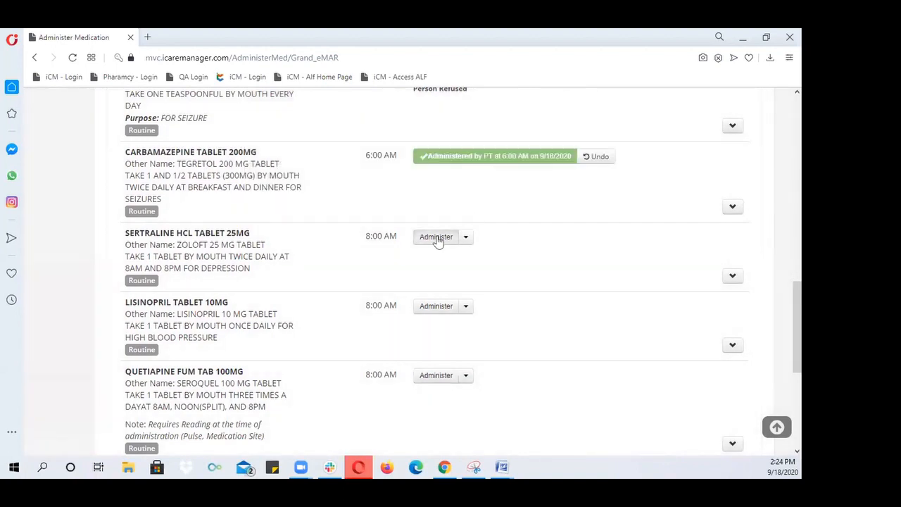
Step: Administer the 8:00 AM dose of SERTRALINE HCL TABLET 25MG with pill number 18
{"action": "left_click", "coordinate": [376, 142]}
{"action": "type", "text": "18"}
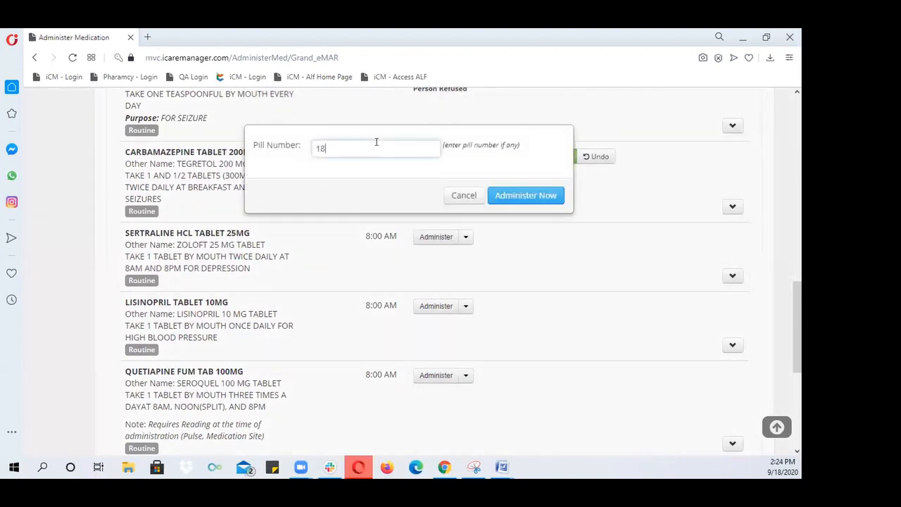
{"action": "left_click", "coordinate": [524, 195]}
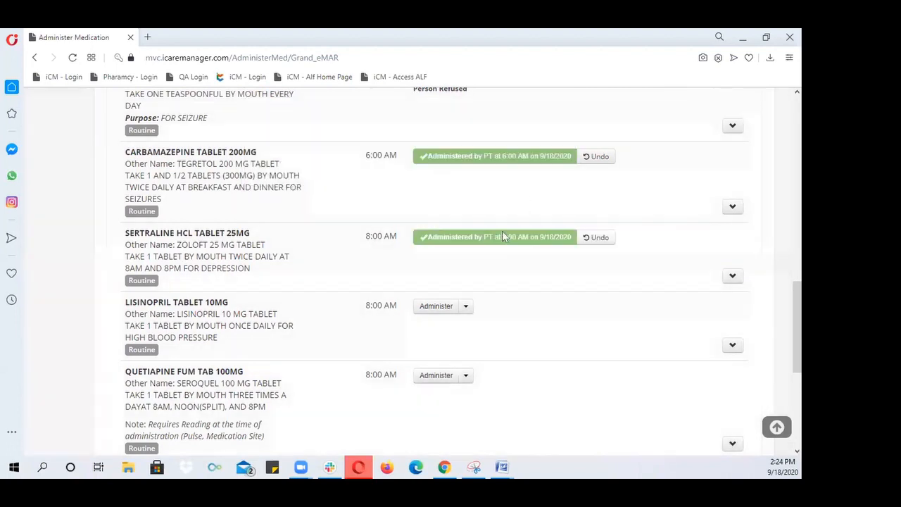
Step: Administer the 8:00 AM dose of LISINOPRIL TABLET 10MG with pill number 18
{"action": "left_click", "coordinate": [432, 307]}
{"action": "left_click", "coordinate": [390, 148]}
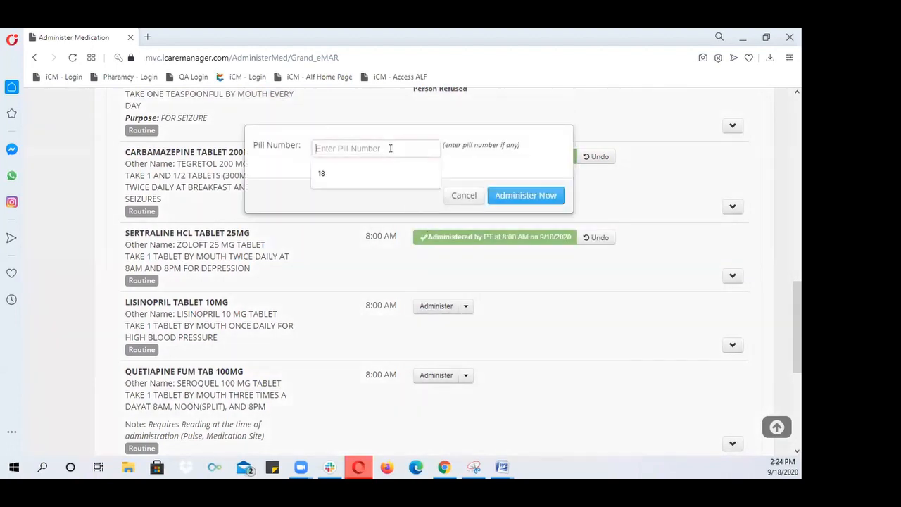
{"action": "type", "text": "18"}
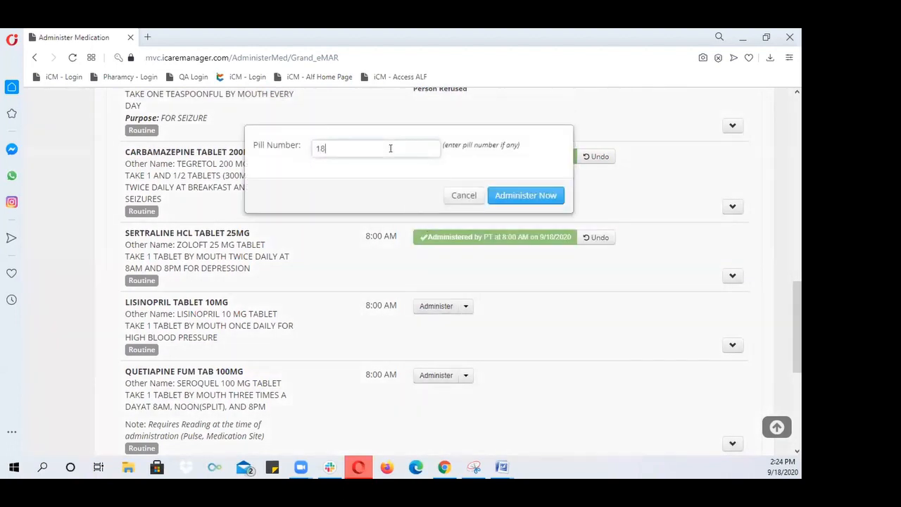
{"action": "left_click", "coordinate": [535, 198]}
Step: Administer the 8:00 AM dose of ASPIRIN EC TABLET 325MG with pill number 18
{"action": "scroll", "coordinate": [538, 229], "scroll_direction": "down", "scroll_amount": 3}
{"action": "left_click", "coordinate": [440, 298]}
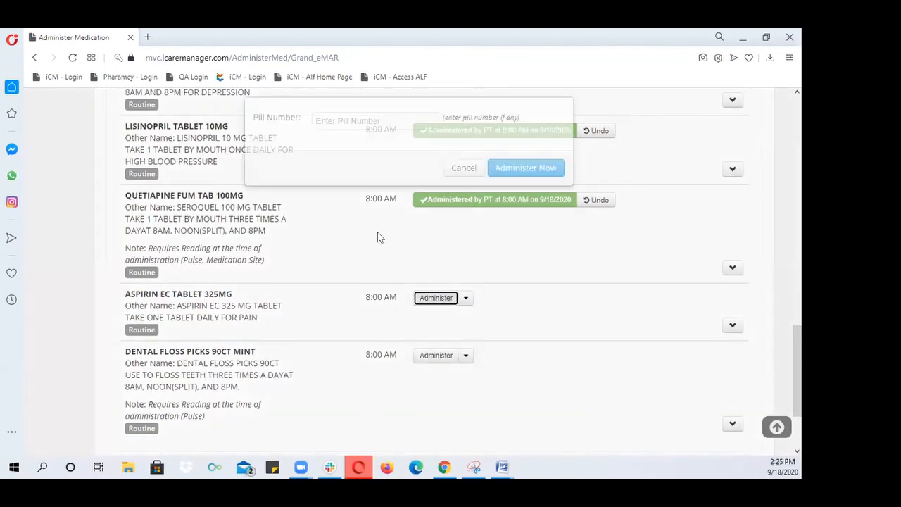
{"action": "left_click", "coordinate": [367, 141]}
{"action": "type", "text": "18"}
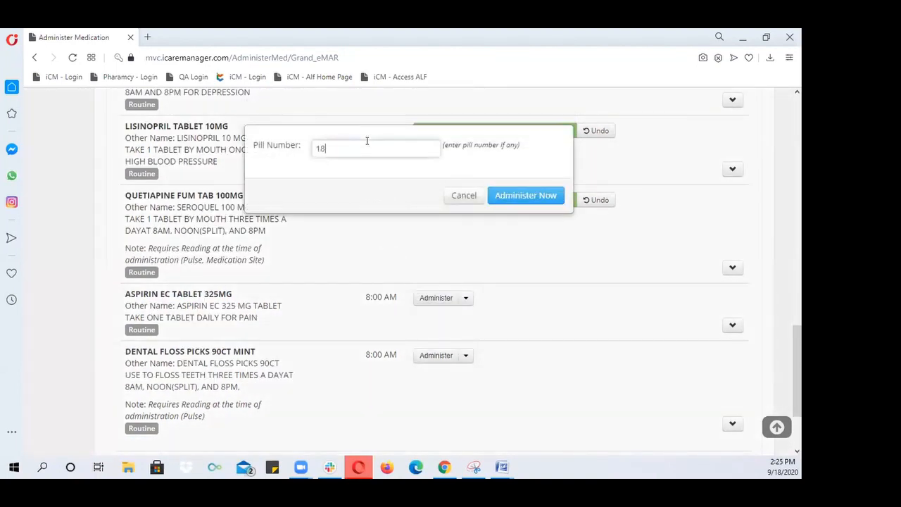
{"action": "left_click", "coordinate": [525, 196]}
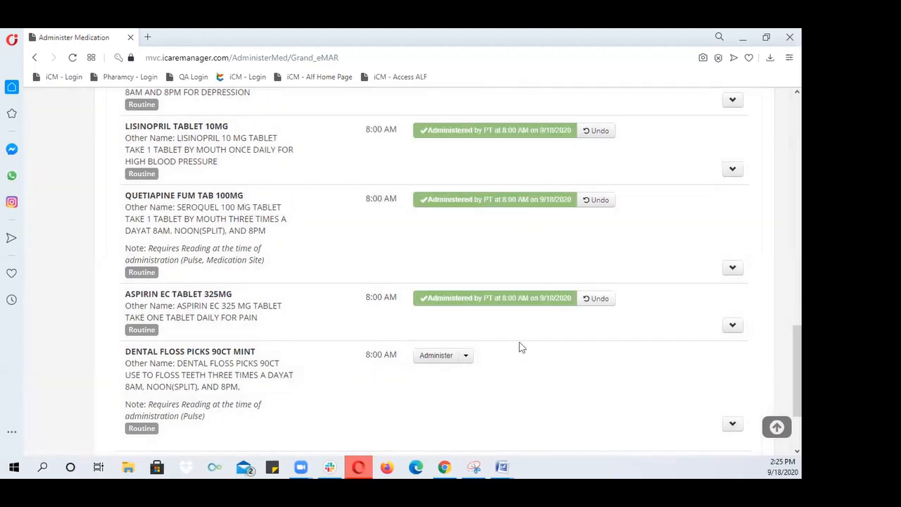
Step: Administer the 8:00 AM DENTAL FLOSS PICKS 90CT MINT, replacing the pill number with 0
{"action": "scroll", "coordinate": [471, 335], "scroll_direction": "down", "scroll_amount": 2}
{"action": "scroll", "coordinate": [451, 317], "scroll_direction": "up", "scroll_amount": 1}
{"action": "left_click", "coordinate": [435, 295]}
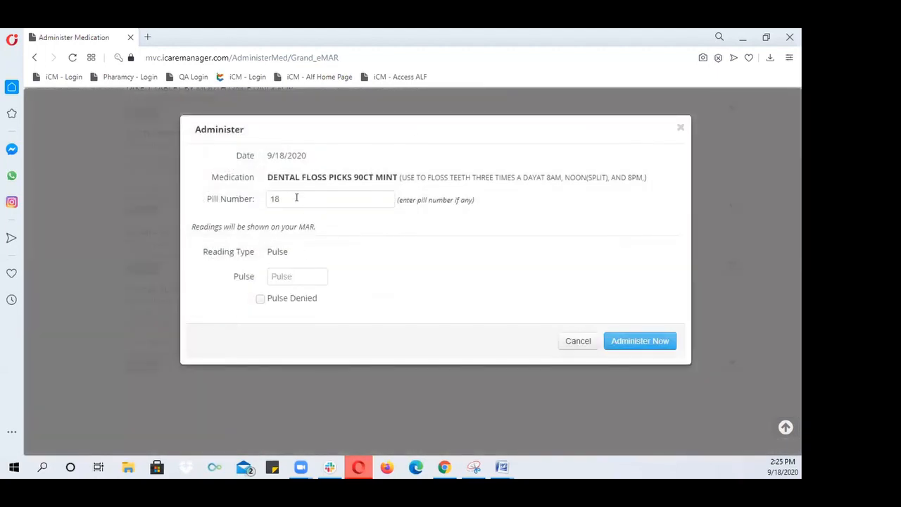
{"action": "left_click", "coordinate": [272, 197]}
{"action": "double_click", "coordinate": [272, 196]}
{"action": "key", "text": "BackSpace"}
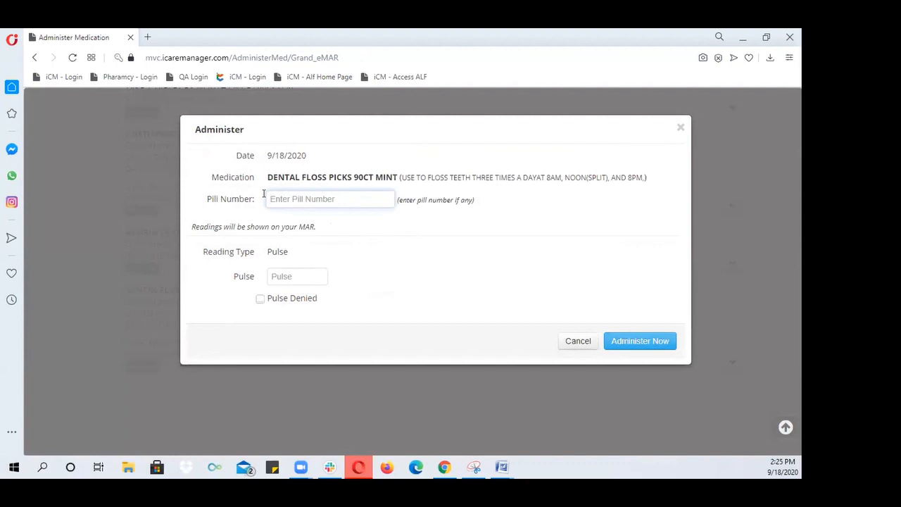
{"action": "type", "text": "0"}
{"action": "left_click", "coordinate": [640, 341]}
Step: Review the morning medication pass, checking the progress bar and the administered and omitted statuses in the list
{"action": "scroll", "coordinate": [648, 318], "scroll_direction": "up", "scroll_amount": 5}
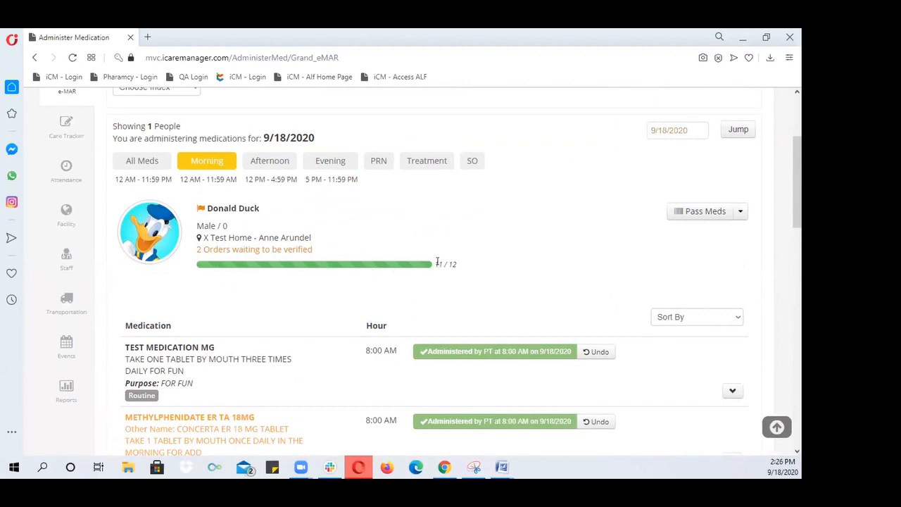
{"action": "scroll", "coordinate": [540, 246], "scroll_direction": "down", "scroll_amount": 1}
{"action": "scroll", "coordinate": [540, 246], "scroll_direction": "down", "scroll_amount": 5}
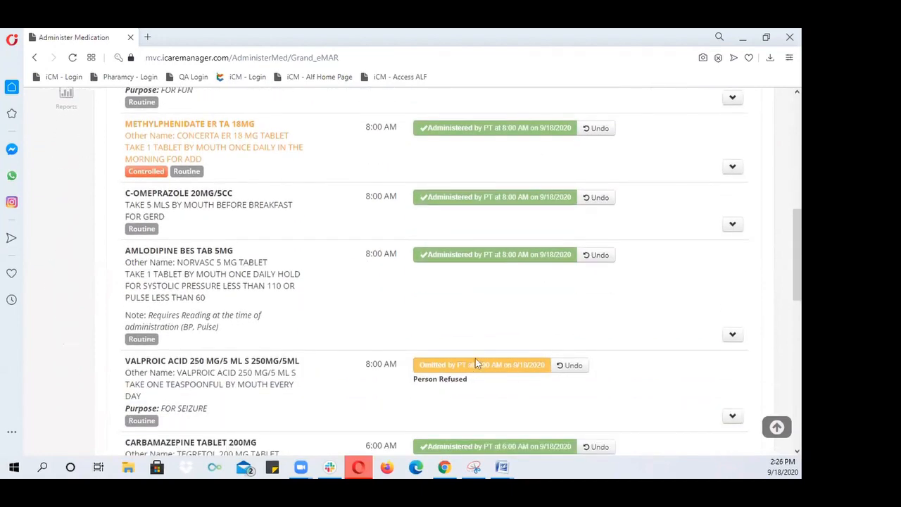
{"action": "scroll", "coordinate": [509, 261], "scroll_direction": "up", "scroll_amount": 4}
{"action": "scroll", "coordinate": [509, 261], "scroll_direction": "up", "scroll_amount": 1}
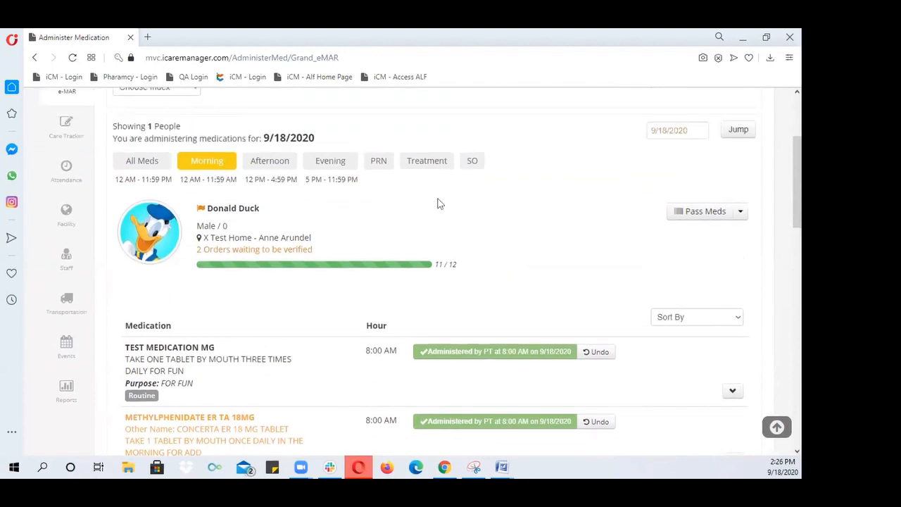
Step: Open the person's afternoon medication pass for 9/18/2020 and review the listed medications
{"action": "left_click", "coordinate": [270, 162]}
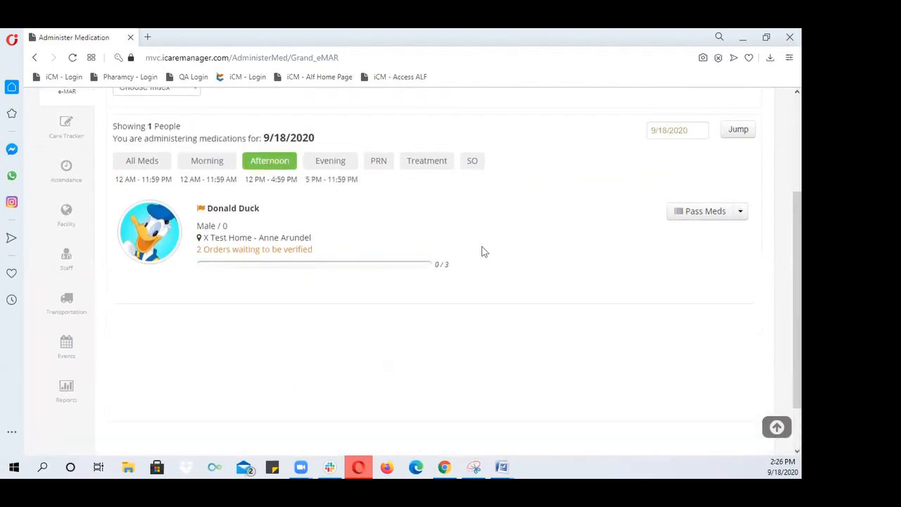
{"action": "left_click", "coordinate": [684, 212]}
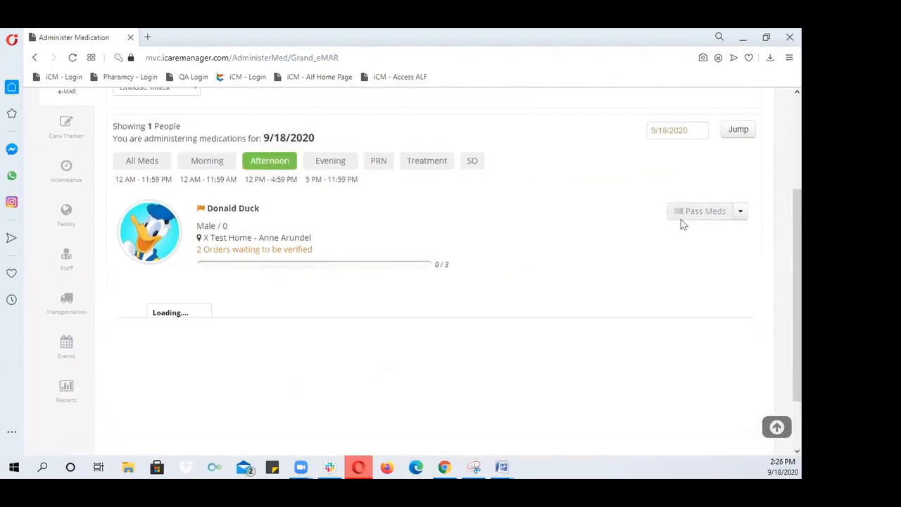
{"action": "scroll", "coordinate": [642, 260], "scroll_direction": "down", "scroll_amount": 1}
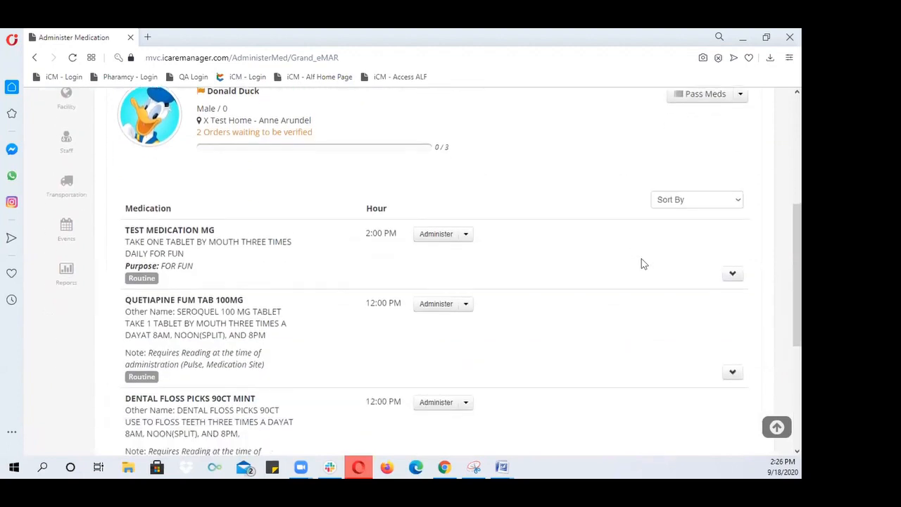
{"action": "scroll", "coordinate": [613, 269], "scroll_direction": "up", "scroll_amount": 1}
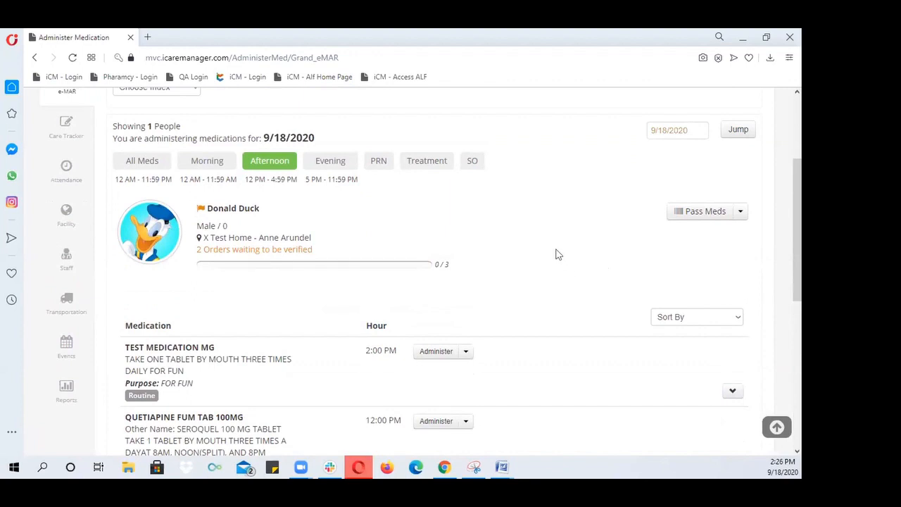
Step: Open the person's evening medication pass and check when each dose becomes available to administer
{"action": "left_click", "coordinate": [330, 161]}
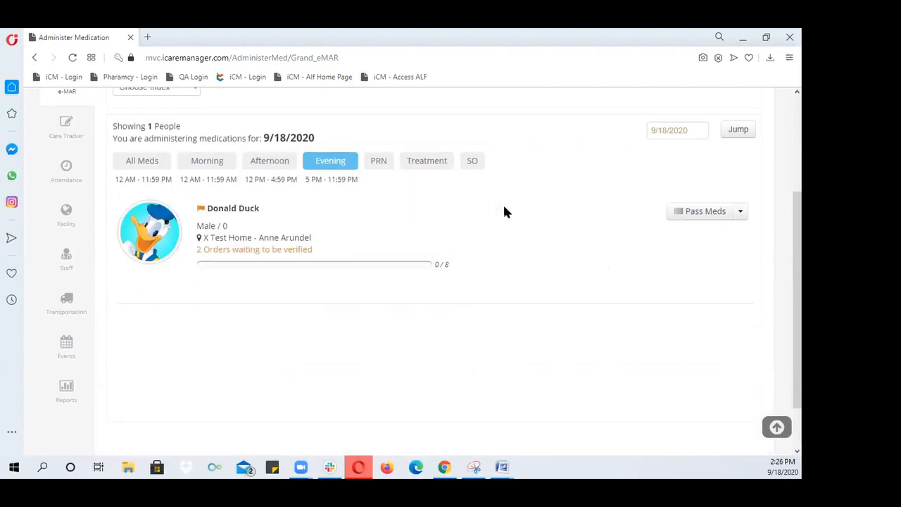
{"action": "left_click", "coordinate": [671, 151]}
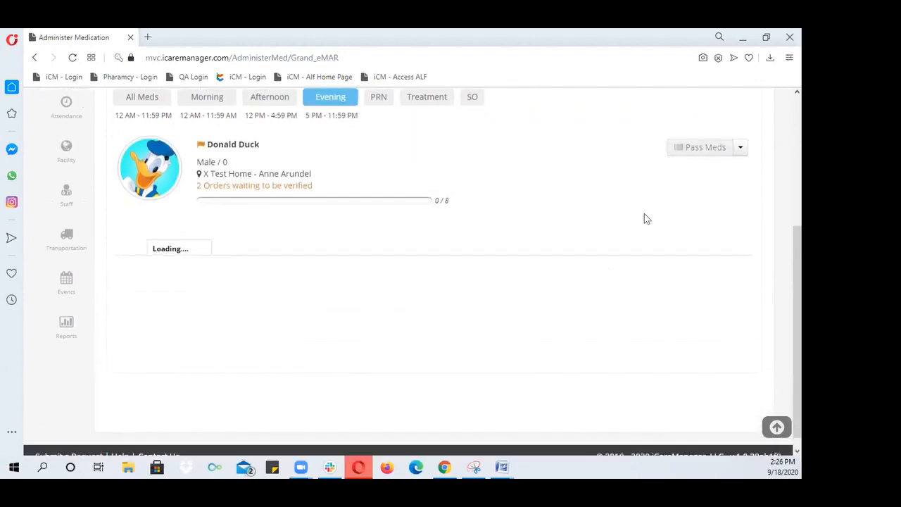
{"action": "scroll", "coordinate": [493, 250], "scroll_direction": "down", "scroll_amount": 1}
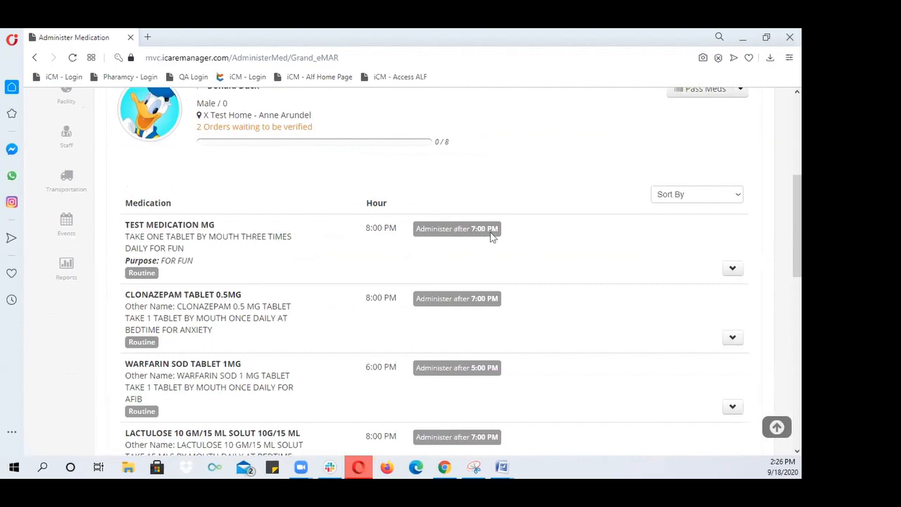
{"action": "scroll", "coordinate": [465, 243], "scroll_direction": "up", "scroll_amount": 2}
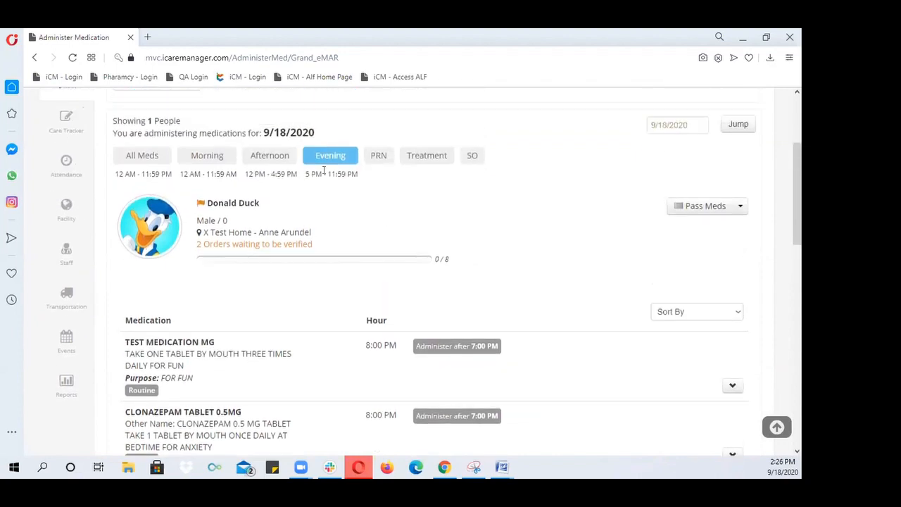
Step: Return to the afternoon medication pass, administer the 2:00 PM dose of TEST MEDICATION MG, and collapse the list
{"action": "left_click", "coordinate": [269, 158]}
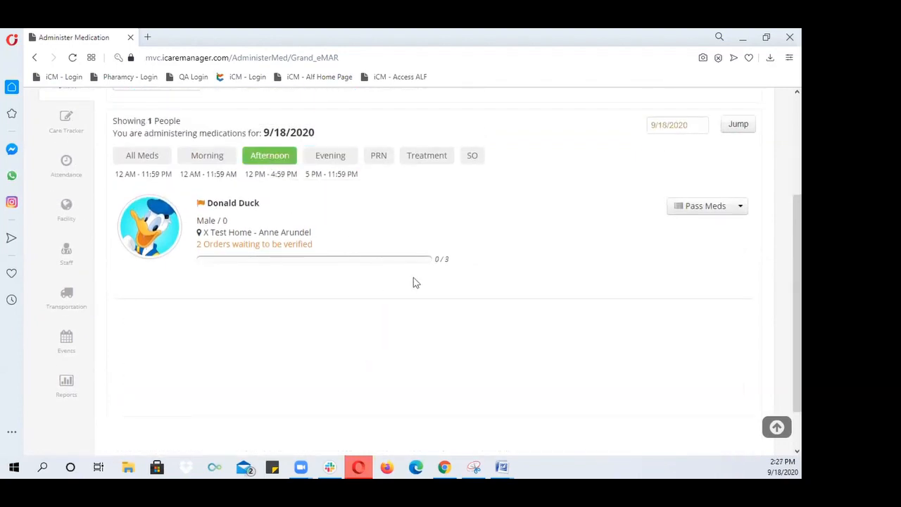
{"action": "scroll", "coordinate": [411, 276], "scroll_direction": "down", "scroll_amount": 1}
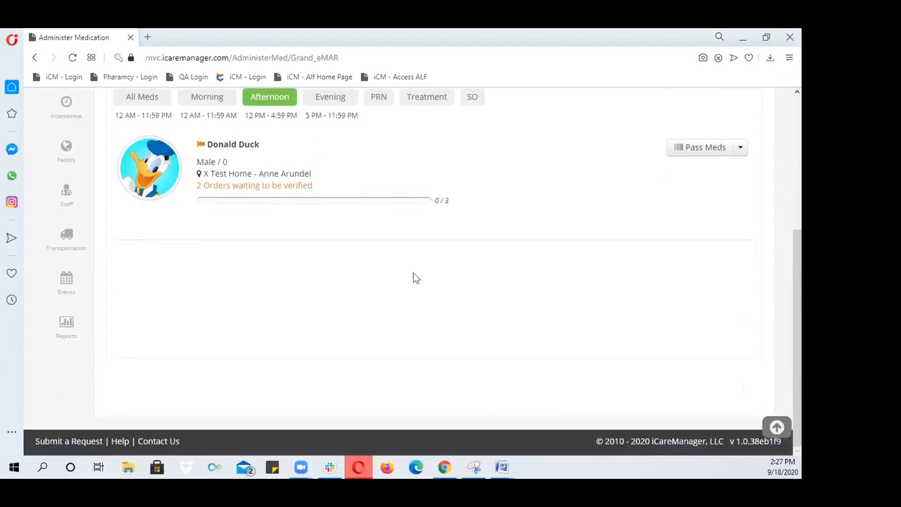
{"action": "left_click", "coordinate": [678, 149]}
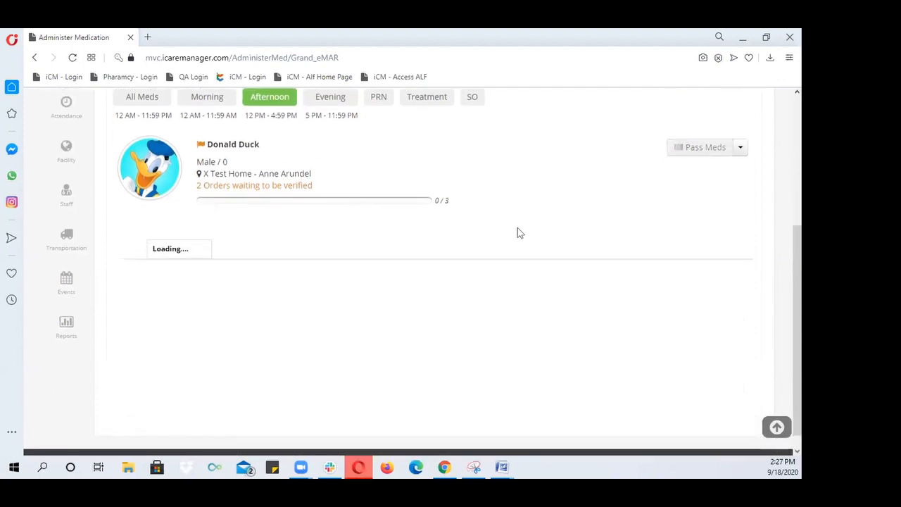
{"action": "scroll", "coordinate": [495, 231], "scroll_direction": "down", "scroll_amount": 1}
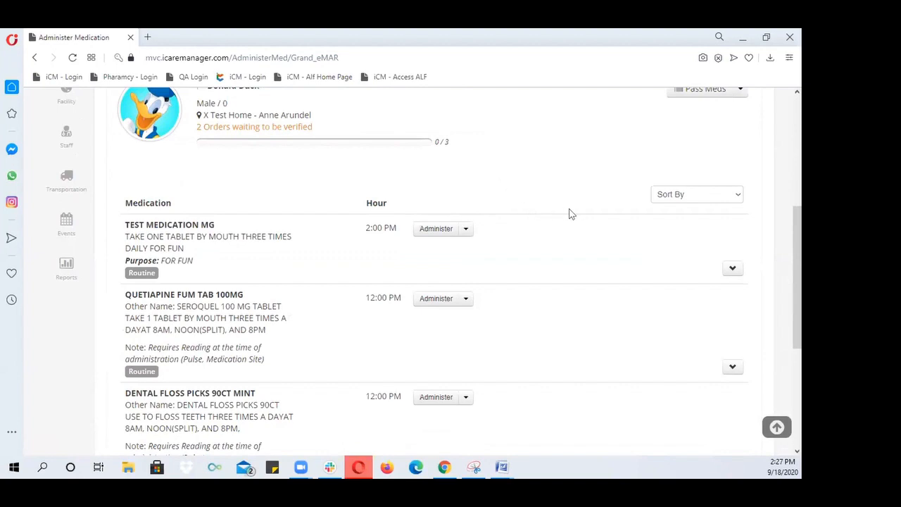
{"action": "scroll", "coordinate": [571, 214], "scroll_direction": "down", "scroll_amount": 1}
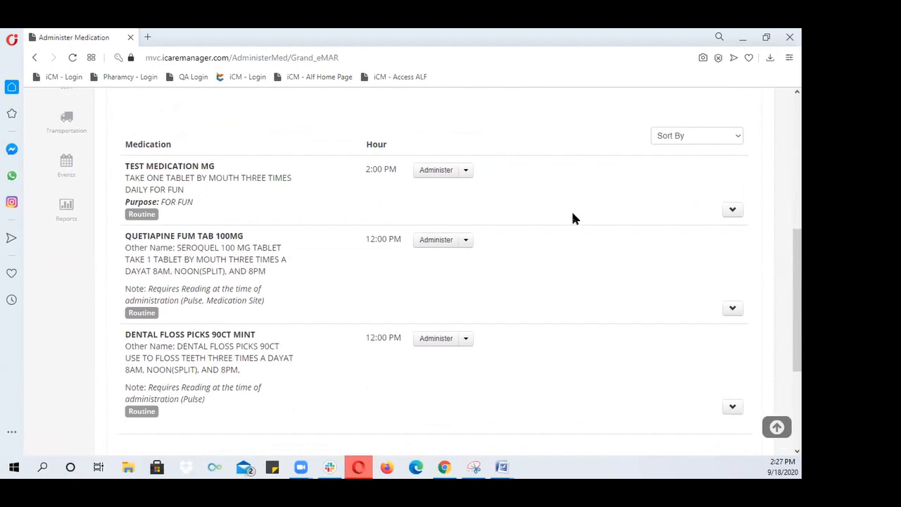
{"action": "scroll", "coordinate": [573, 219], "scroll_direction": "up", "scroll_amount": 1}
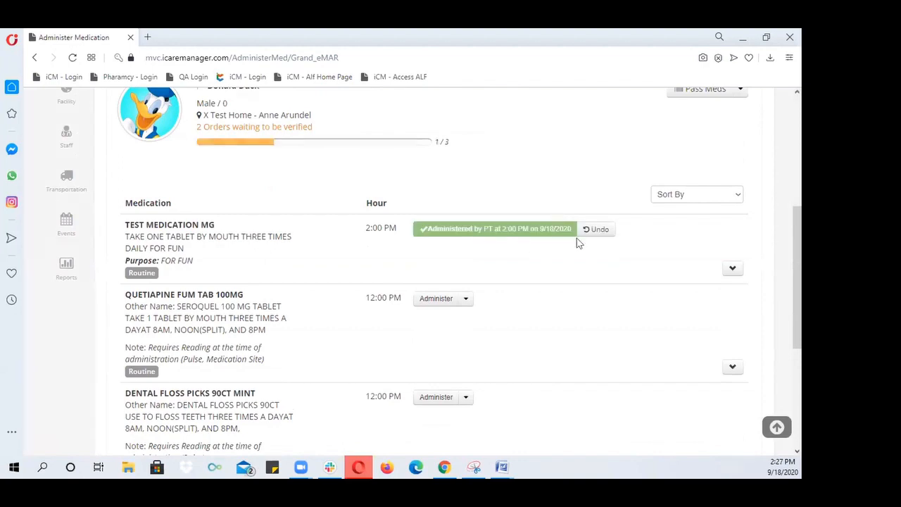
{"action": "scroll", "coordinate": [594, 287], "scroll_direction": "up", "scroll_amount": 1}
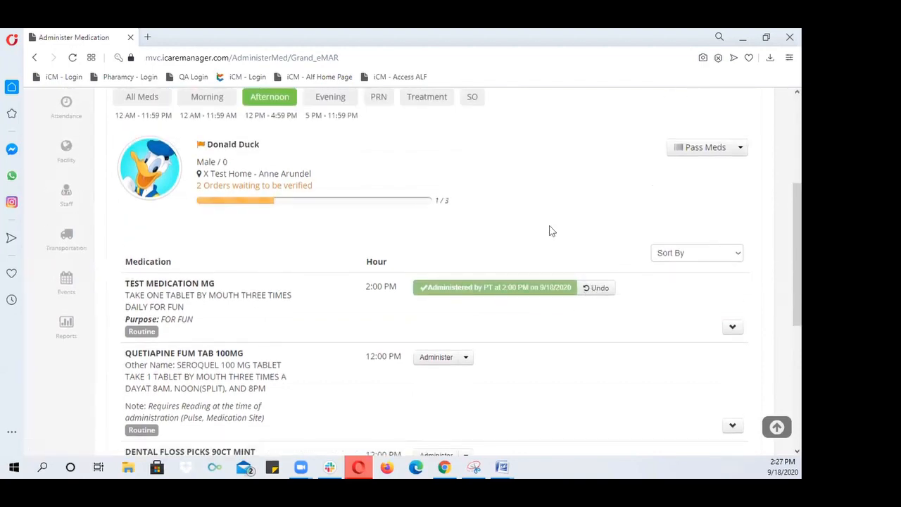
{"action": "left_click", "coordinate": [674, 151]}
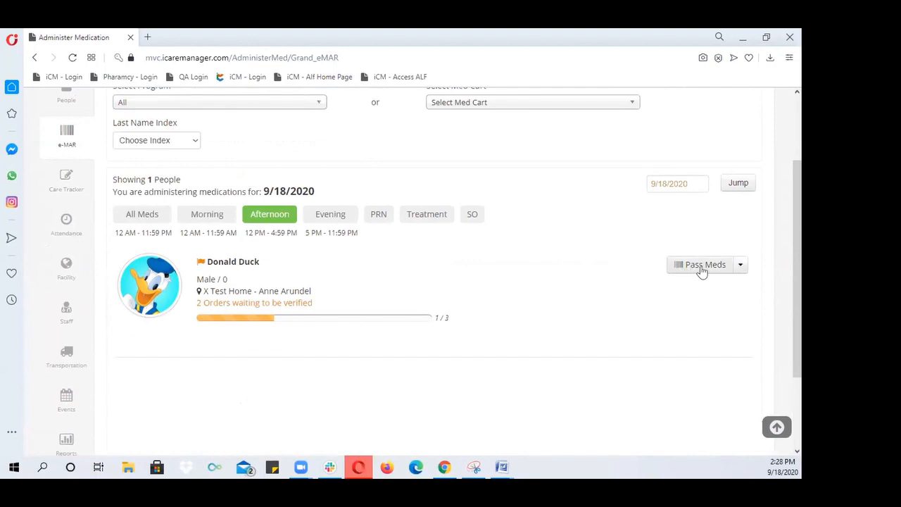
Step: Generate the person's MAR for Sep 2020
{"action": "left_click", "coordinate": [741, 265]}
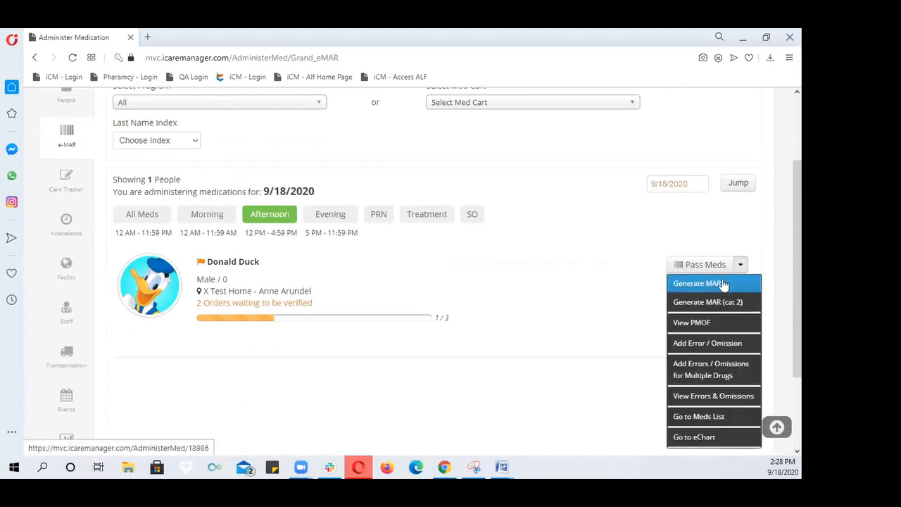
{"action": "left_click", "coordinate": [723, 285]}
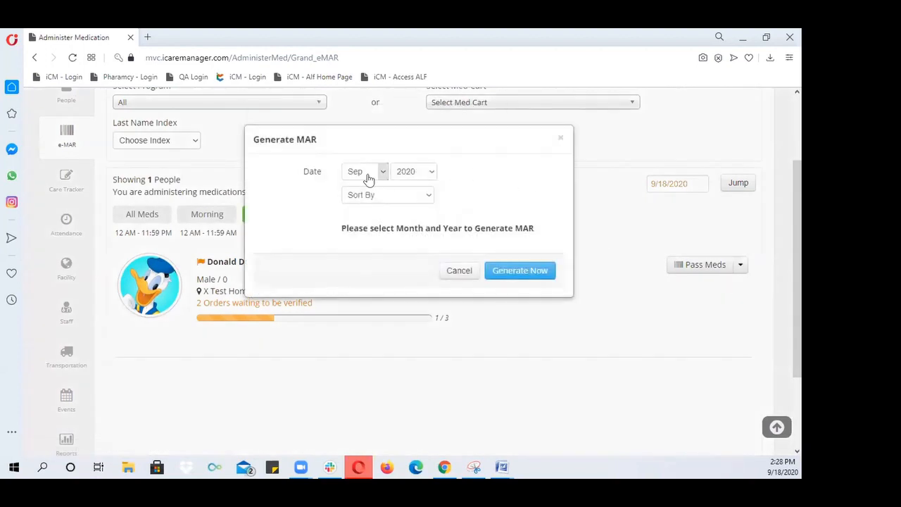
{"action": "left_click", "coordinate": [382, 172]}
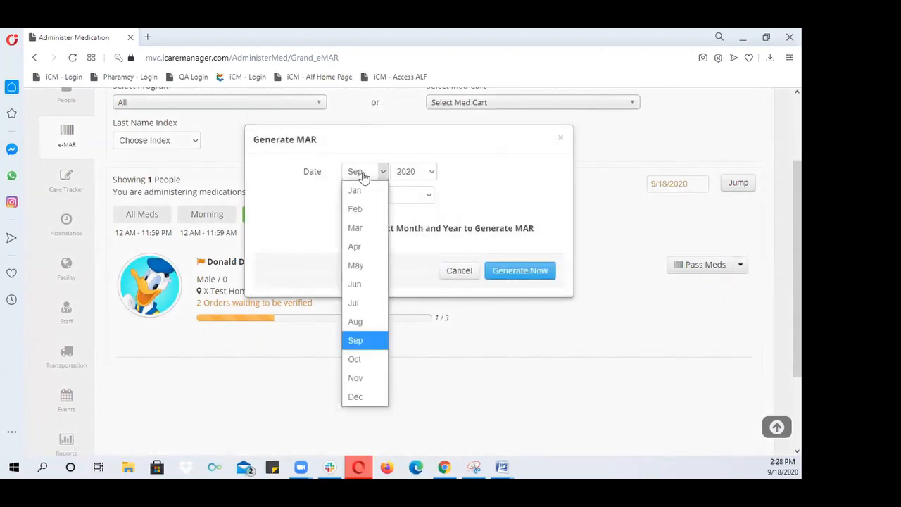
{"action": "left_click", "coordinate": [358, 341]}
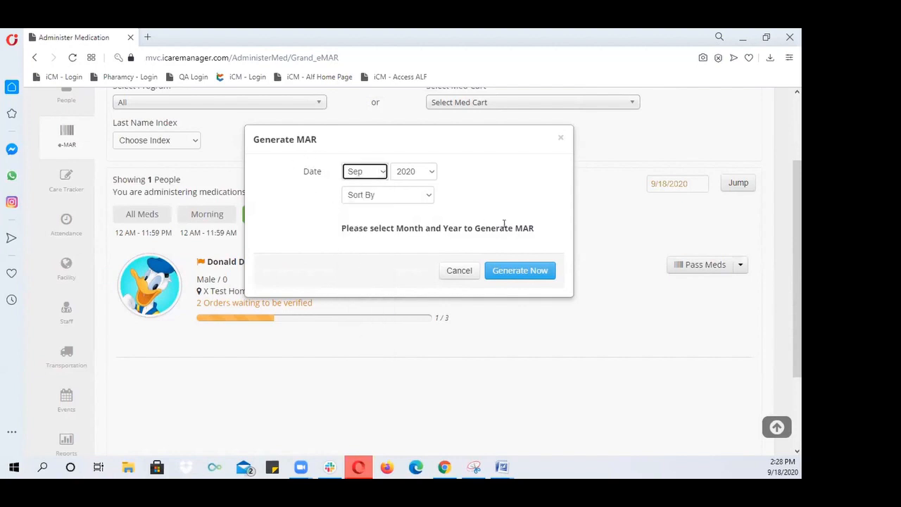
{"action": "left_click", "coordinate": [524, 278]}
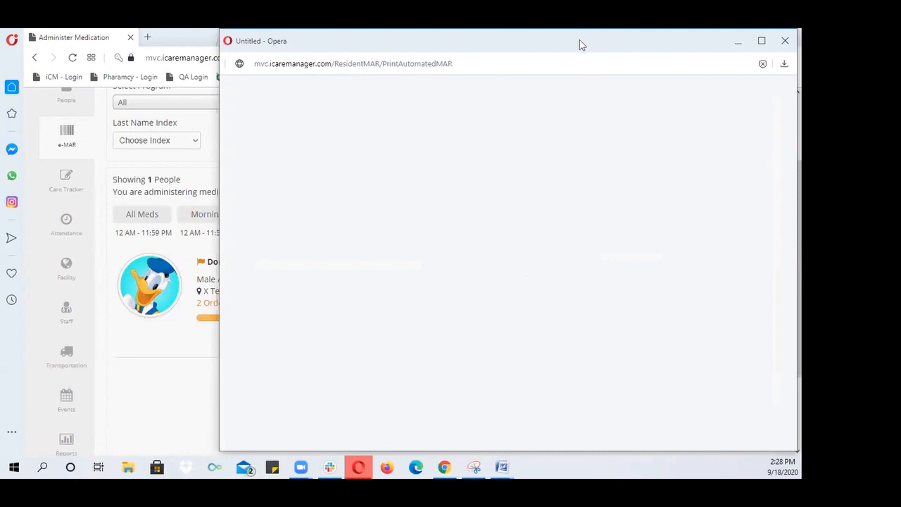
Step: Review the September 2020 MAR's first page for the recorded doses and match the initials to the staff list on page two
{"action": "left_click_drag", "start_coordinate": [580, 45], "coordinate": [475, 43]}
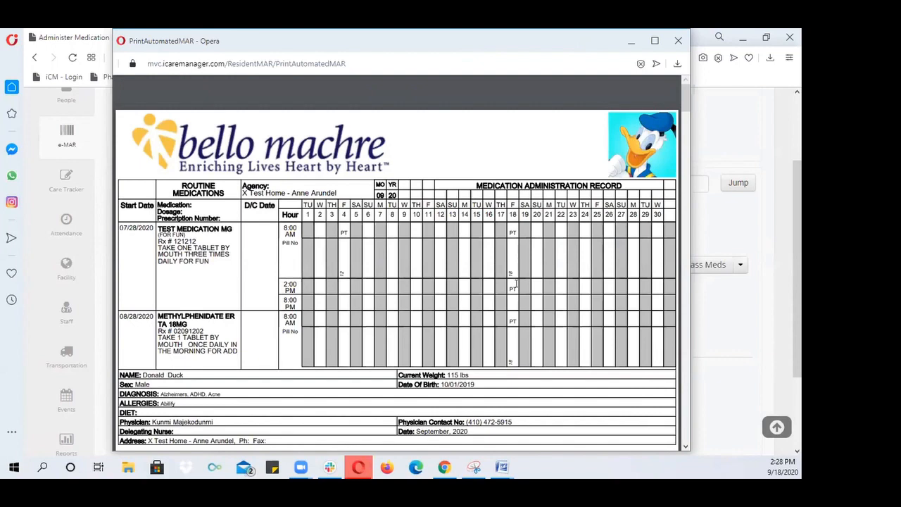
{"action": "scroll", "coordinate": [516, 283], "scroll_direction": "down", "scroll_amount": 1}
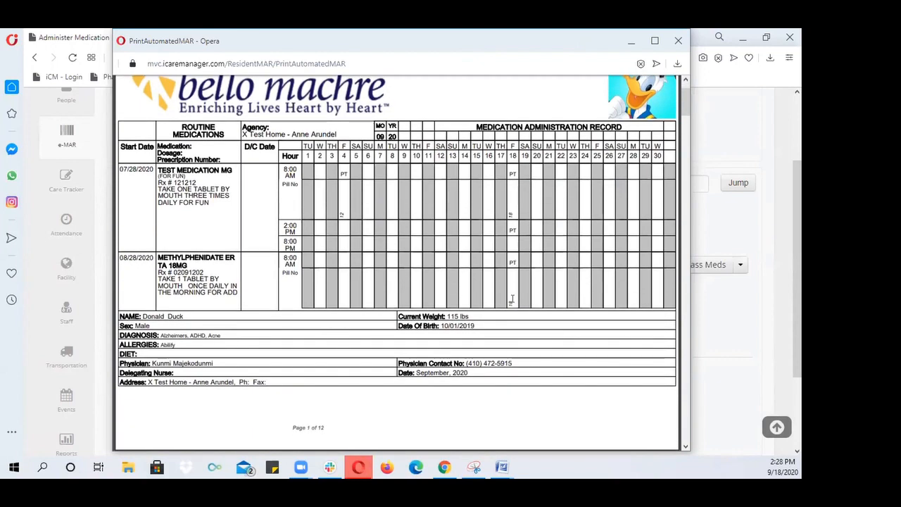
{"action": "scroll", "coordinate": [519, 291], "scroll_direction": "down", "scroll_amount": 4}
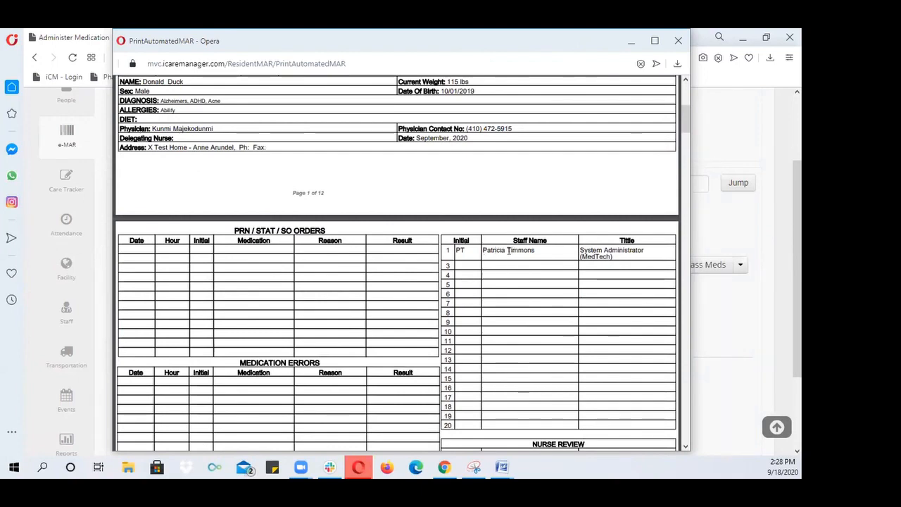
{"action": "scroll", "coordinate": [509, 250], "scroll_direction": "up", "scroll_amount": 3}
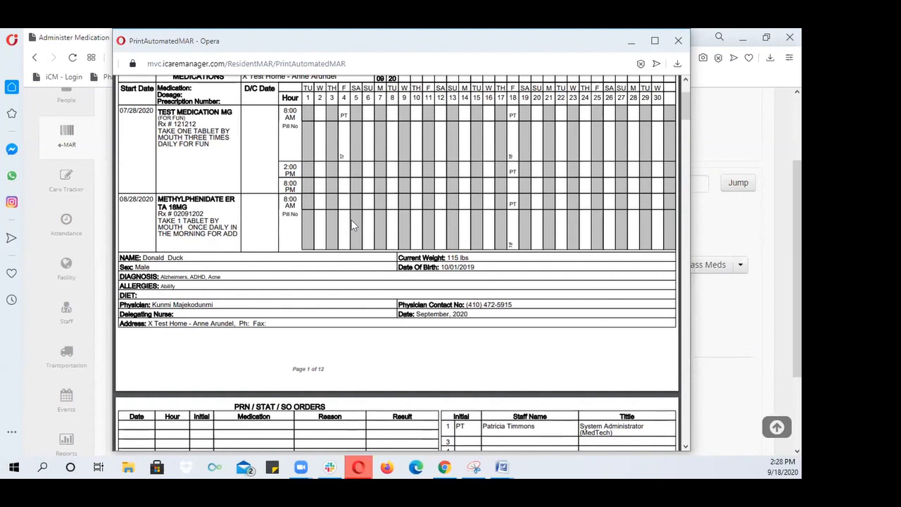
{"action": "scroll", "coordinate": [528, 284], "scroll_direction": "down", "scroll_amount": 1}
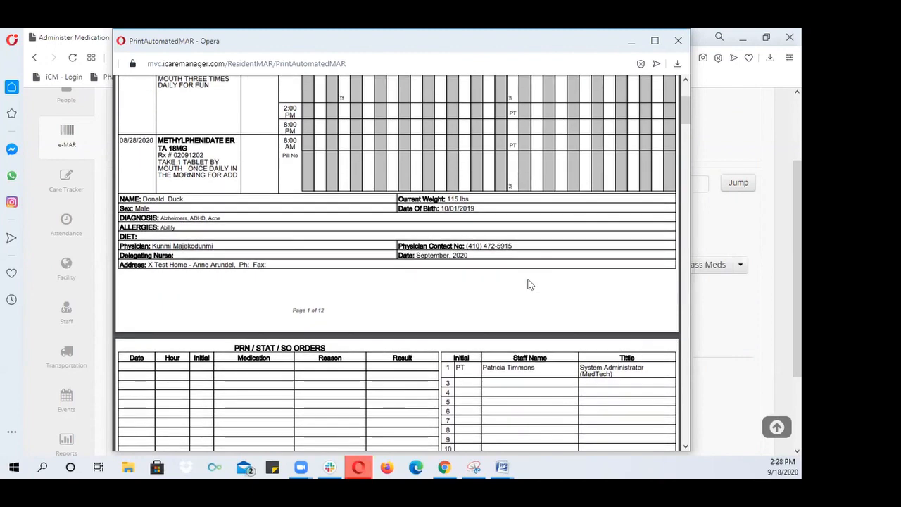
{"action": "scroll", "coordinate": [529, 284], "scroll_direction": "down", "scroll_amount": 2}
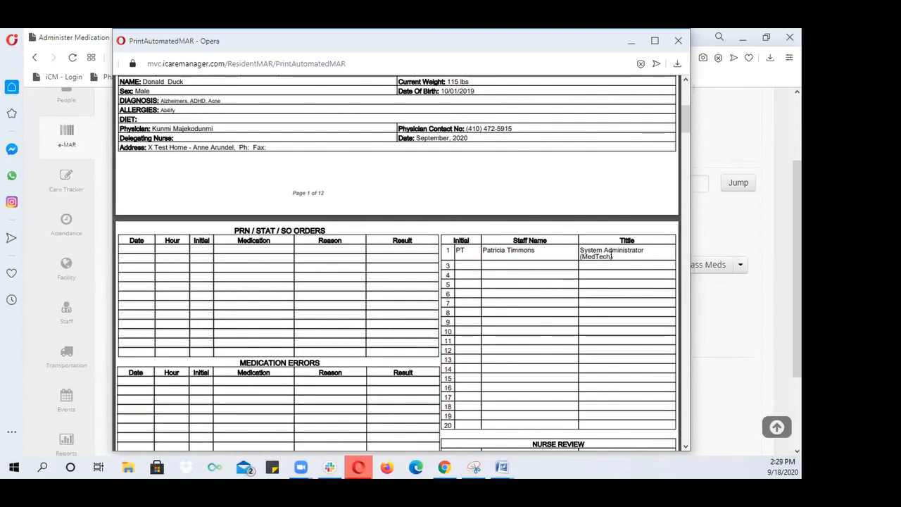
Step: Examine page three of the MAR for the warfarin schedule and the amlodipine blood pressure and pulse readings
{"action": "scroll", "coordinate": [611, 255], "scroll_direction": "down", "scroll_amount": 3}
{"action": "scroll", "coordinate": [611, 254], "scroll_direction": "down", "scroll_amount": 6}
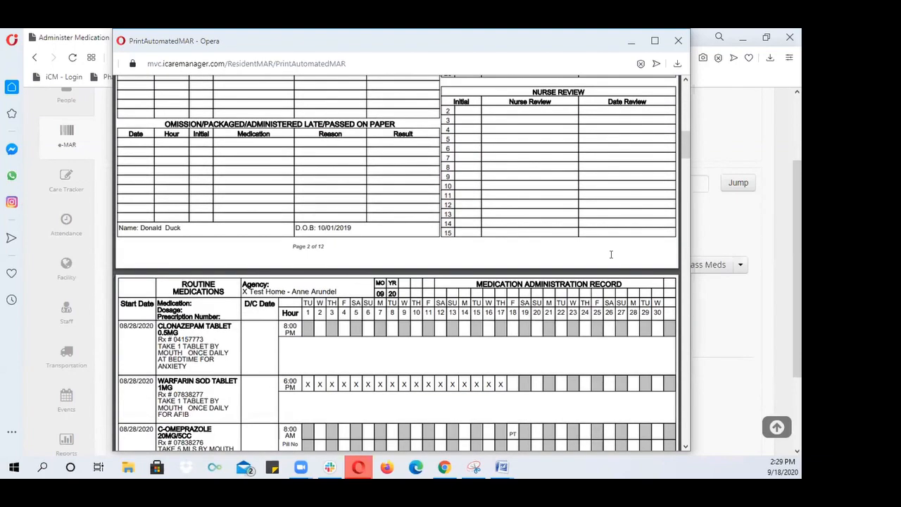
{"action": "scroll", "coordinate": [611, 254], "scroll_direction": "down", "scroll_amount": 3}
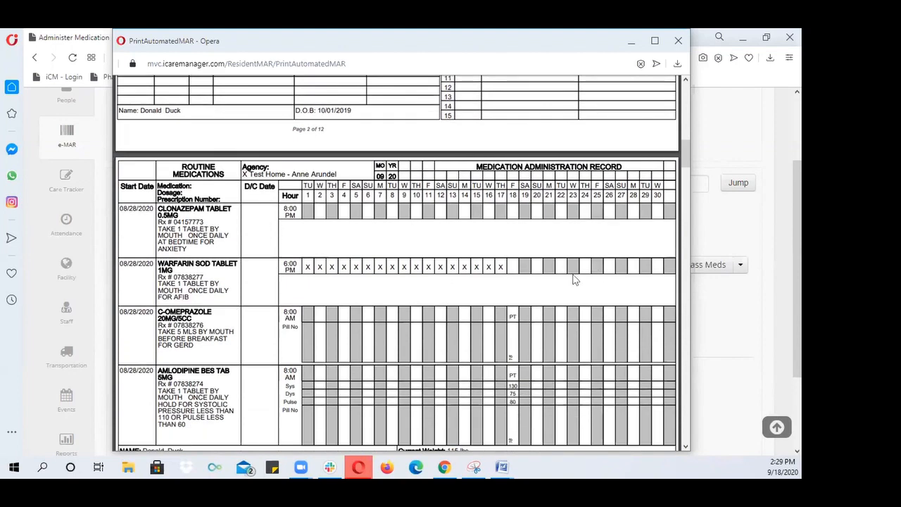
{"action": "scroll", "coordinate": [573, 280], "scroll_direction": "down", "scroll_amount": 3}
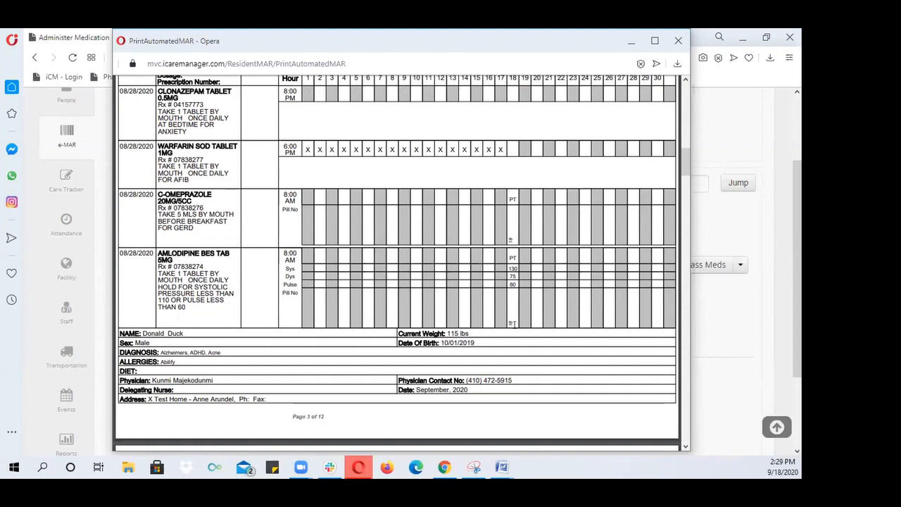
Step: Check how the refused VALPROIC ACID dose appears on the MAR grid and in the omissions table
{"action": "scroll", "coordinate": [521, 330], "scroll_direction": "down", "scroll_amount": 6}
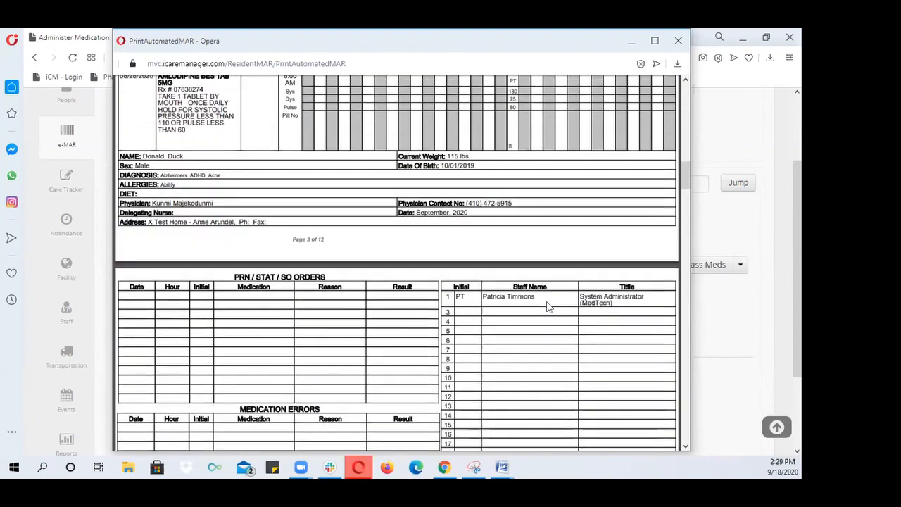
{"action": "scroll", "coordinate": [548, 307], "scroll_direction": "down", "scroll_amount": 3}
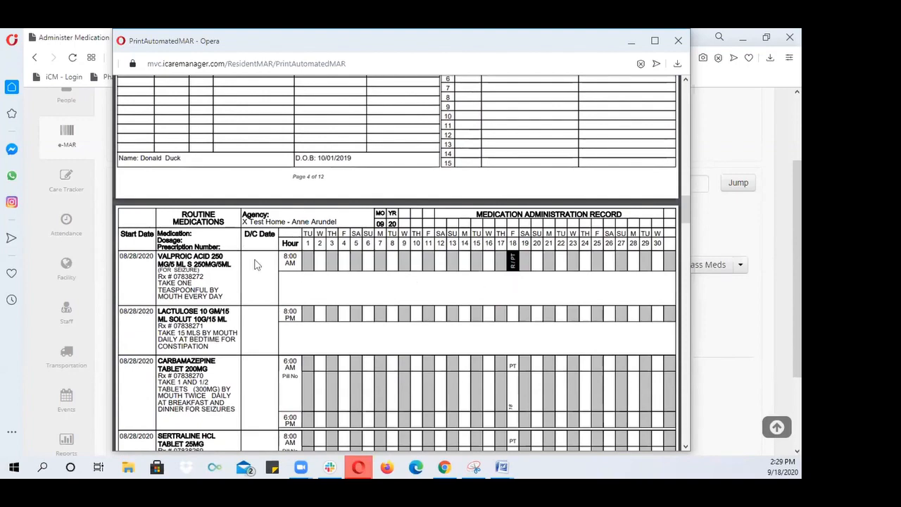
{"action": "scroll", "coordinate": [477, 265], "scroll_direction": "down", "scroll_amount": 1}
{"action": "scroll", "coordinate": [485, 262], "scroll_direction": "down", "scroll_amount": 7}
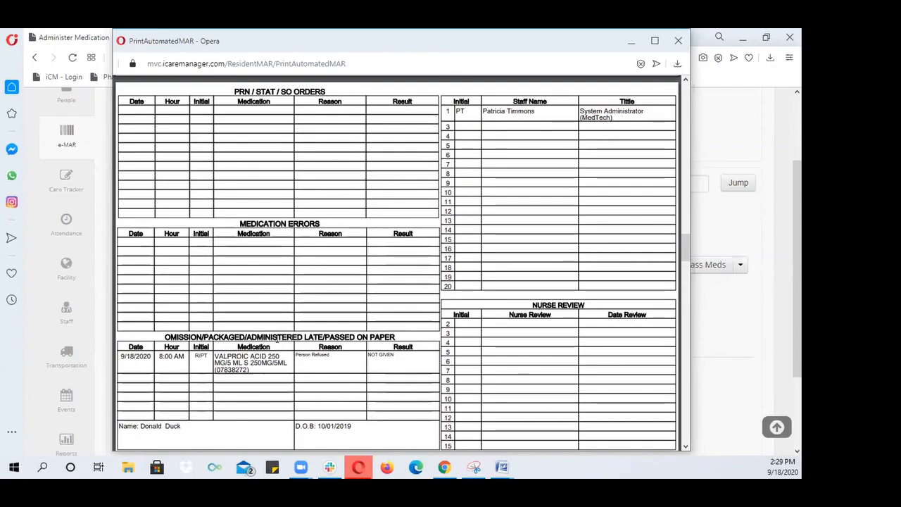
{"action": "scroll", "coordinate": [282, 338], "scroll_direction": "up", "scroll_amount": 3}
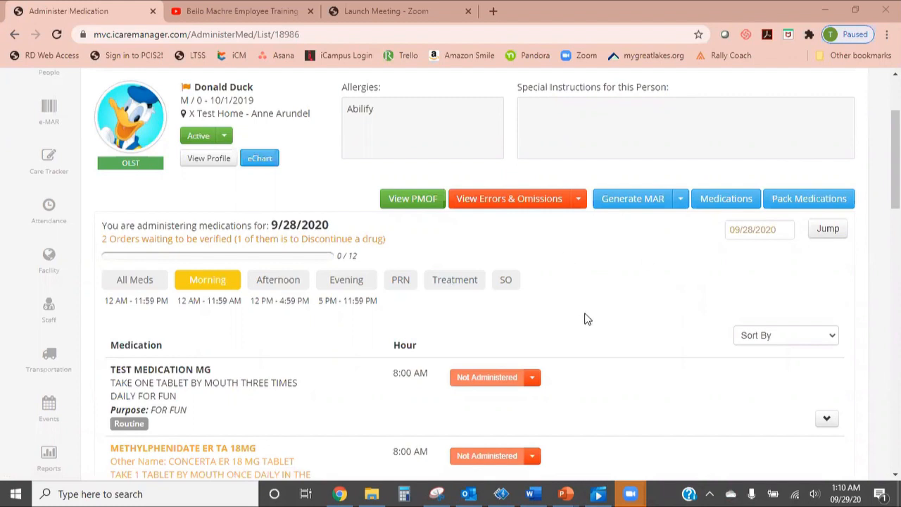
Step: Record the 8:00 AM TEST MEDICATION MG dose for 9/28/2020 as Med Passed on Paper, without a reading
{"action": "scroll", "coordinate": [577, 310], "scroll_direction": "down", "scroll_amount": 2}
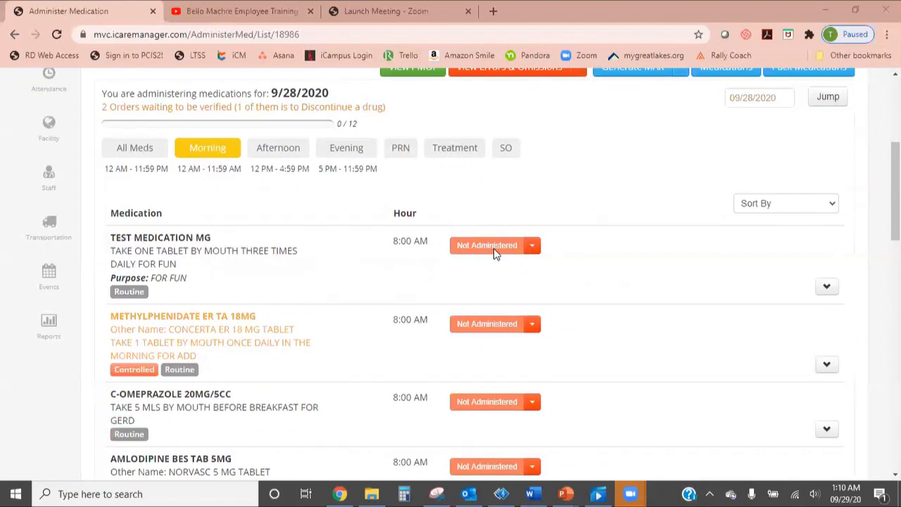
{"action": "left_click", "coordinate": [534, 252]}
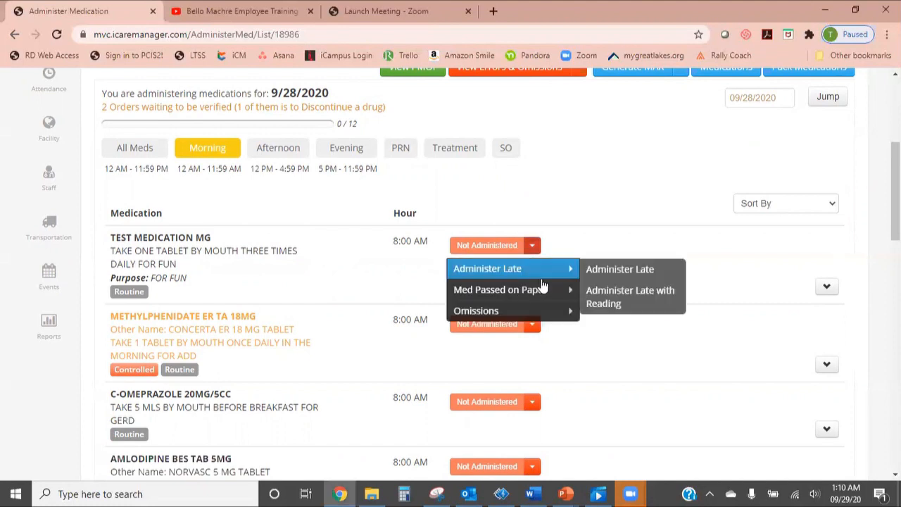
{"action": "mouse_move", "coordinate": [545, 290]}
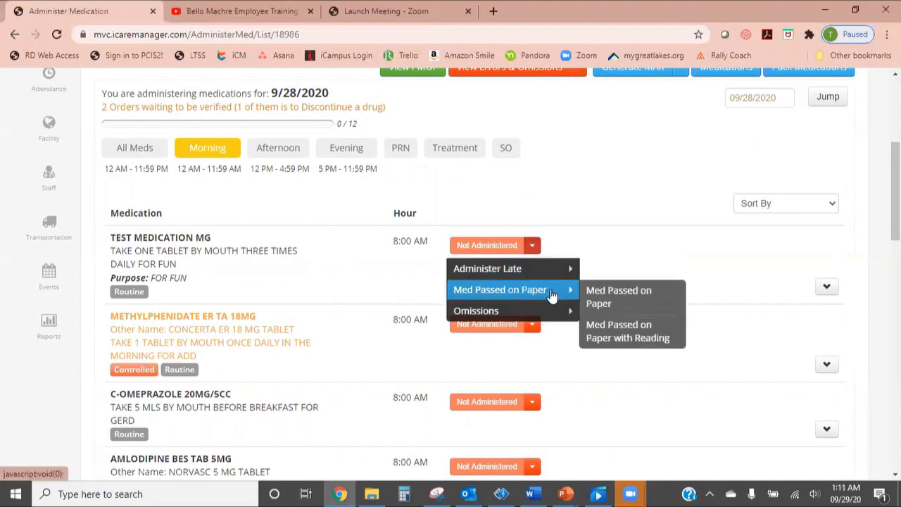
{"action": "left_click", "coordinate": [662, 300]}
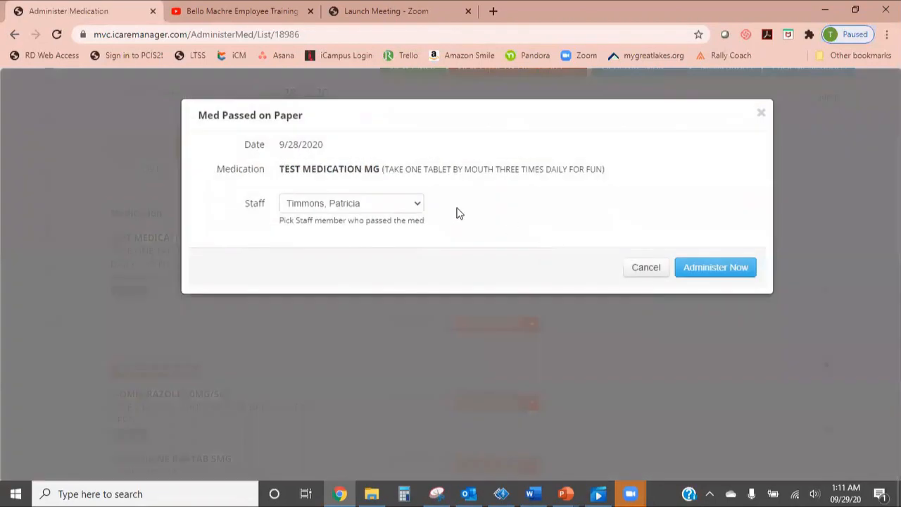
{"action": "left_click", "coordinate": [724, 272]}
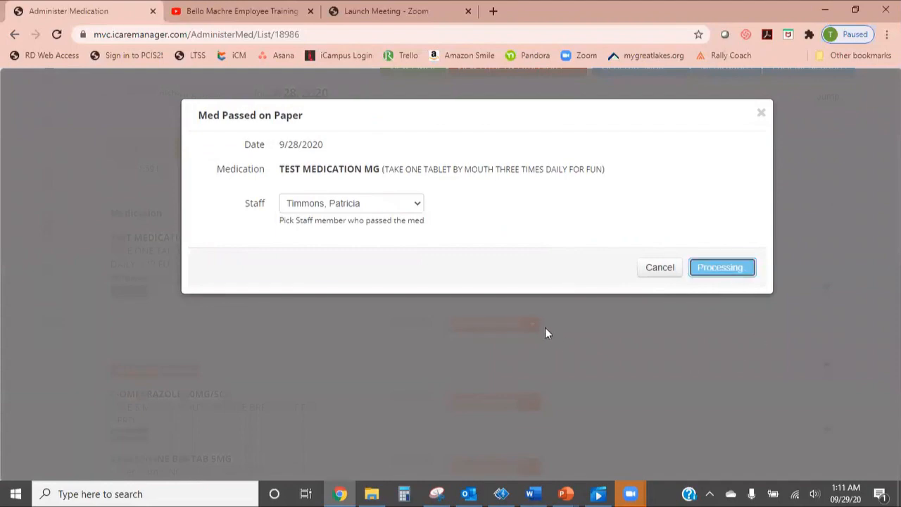
{"action": "left_click", "coordinate": [725, 275]}
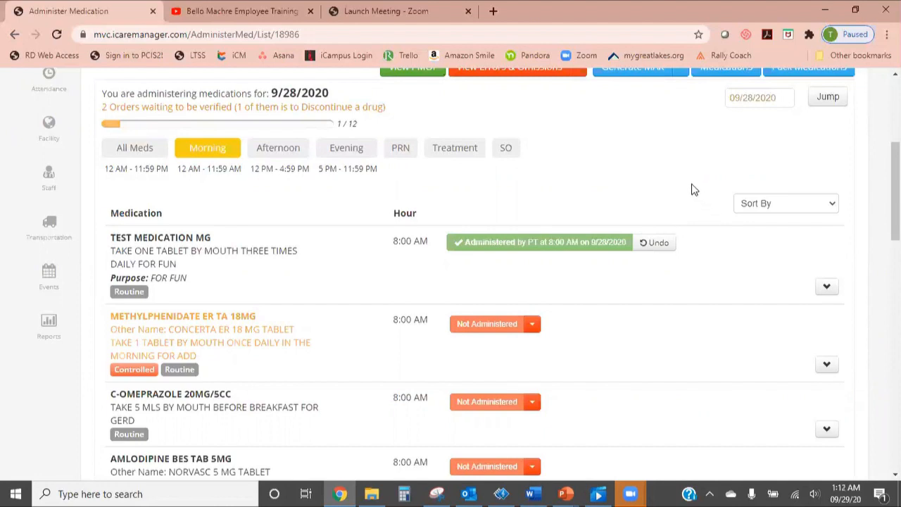
Step: Start an Add Error / Omission entry of type Error for the medication WARFARIN SOD TABLET 1MG
{"action": "scroll", "coordinate": [679, 186], "scroll_direction": "up", "scroll_amount": 1}
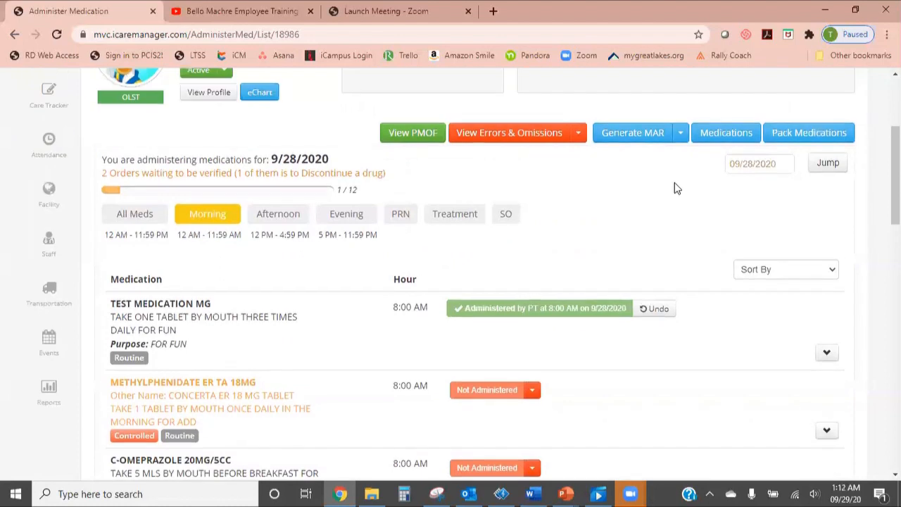
{"action": "left_click", "coordinate": [578, 134]}
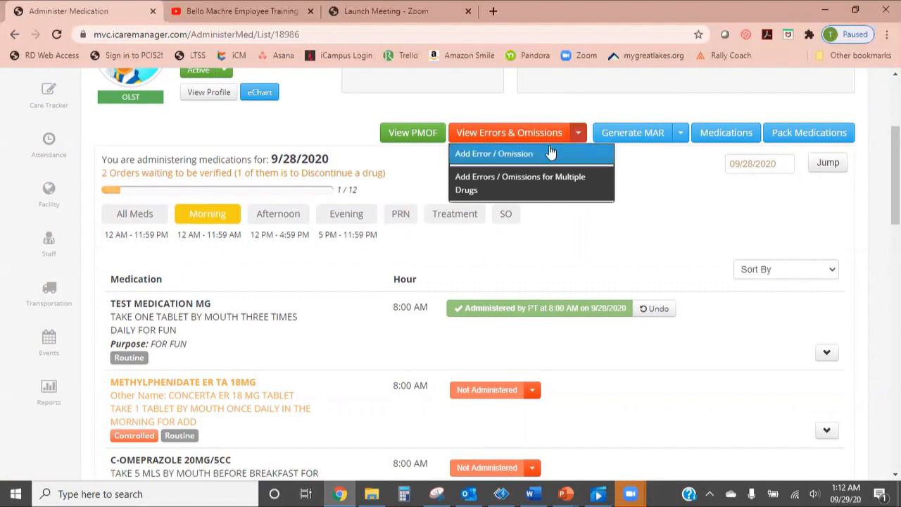
{"action": "left_click", "coordinate": [548, 155]}
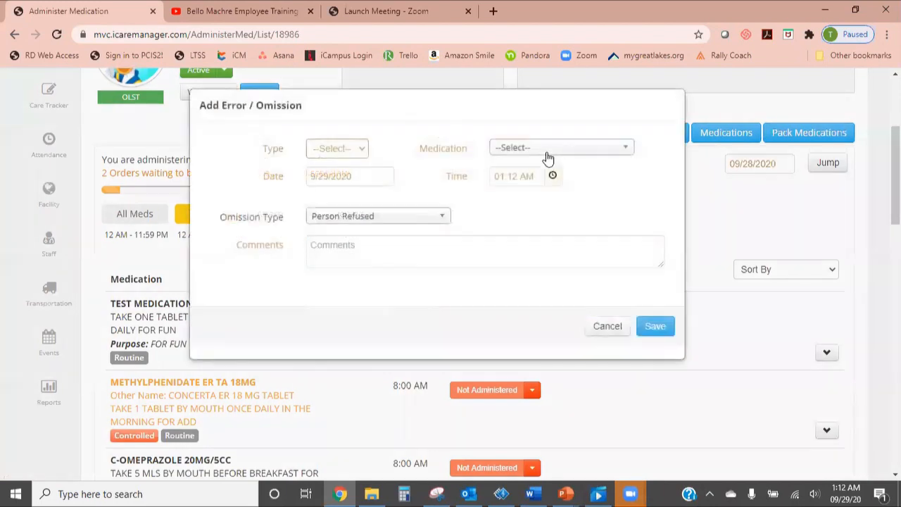
{"action": "left_click", "coordinate": [348, 148]}
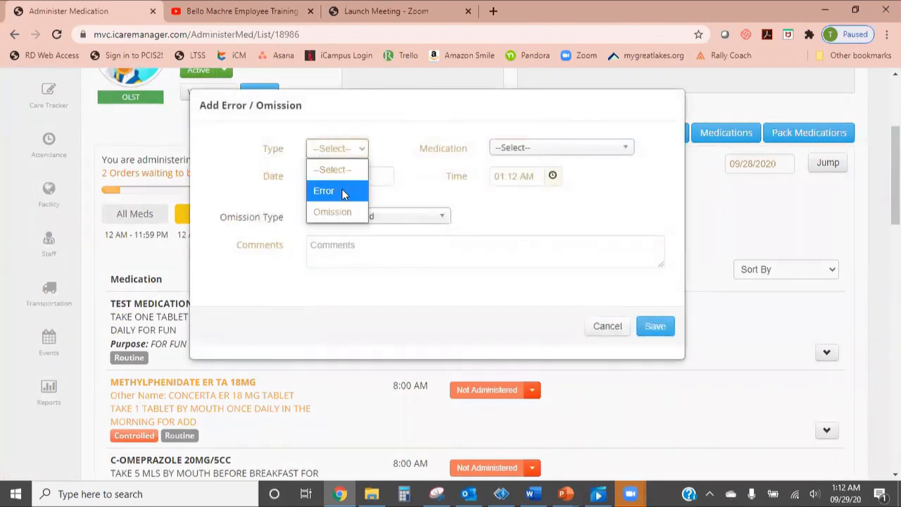
{"action": "left_click", "coordinate": [345, 190]}
{"action": "left_click", "coordinate": [541, 152]}
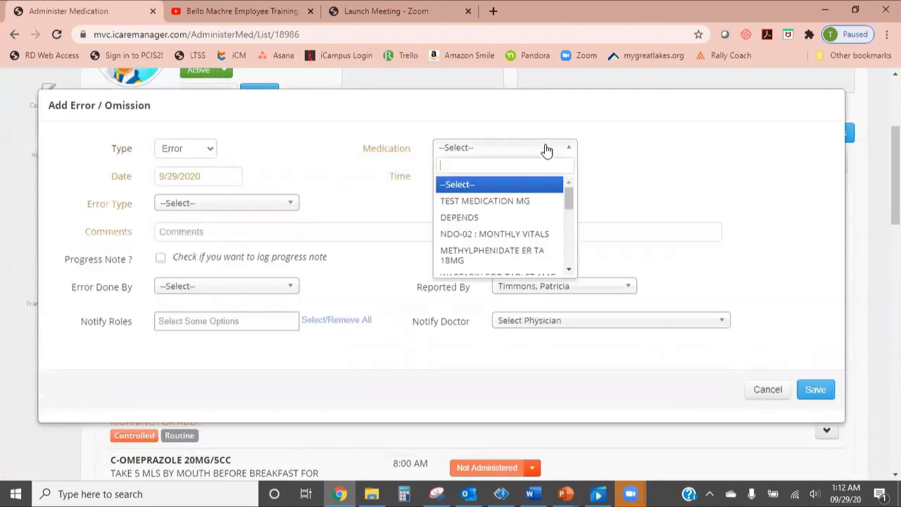
{"action": "mouse_move", "coordinate": [569, 191]}
{"action": "left_mouse_down"}
{"action": "mouse_move", "coordinate": [569, 246]}
{"action": "mouse_move", "coordinate": [569, 201]}
{"action": "left_mouse_up"}
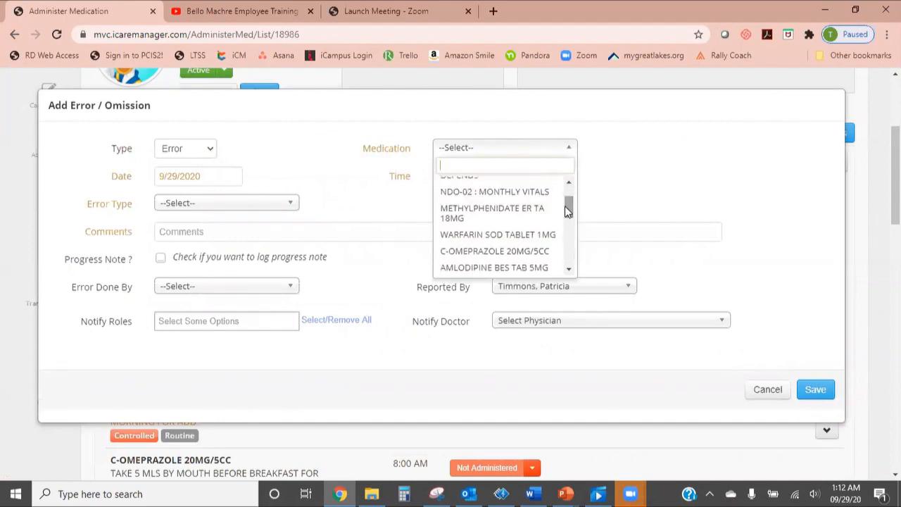
{"action": "left_click", "coordinate": [529, 235]}
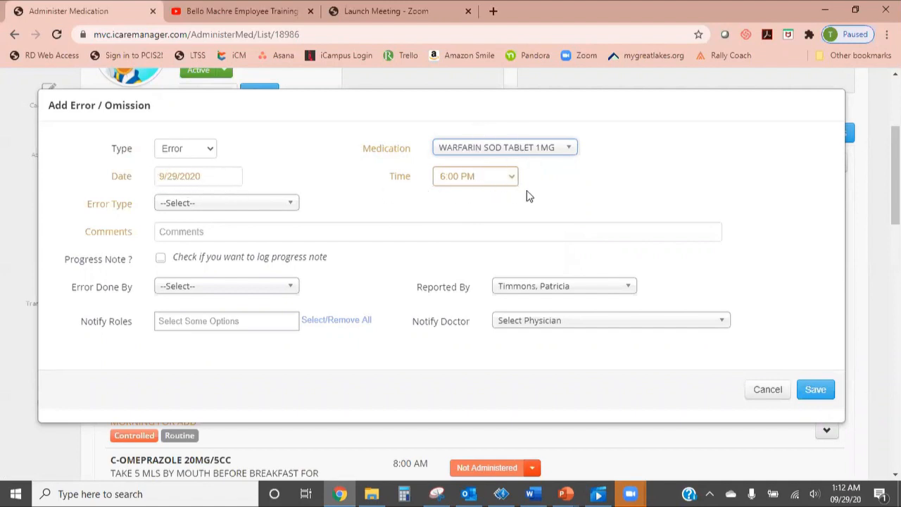
Step: Set the error entry's date to 09/16/2020 and its time to 6:00 PM
{"action": "left_click", "coordinate": [203, 176]}
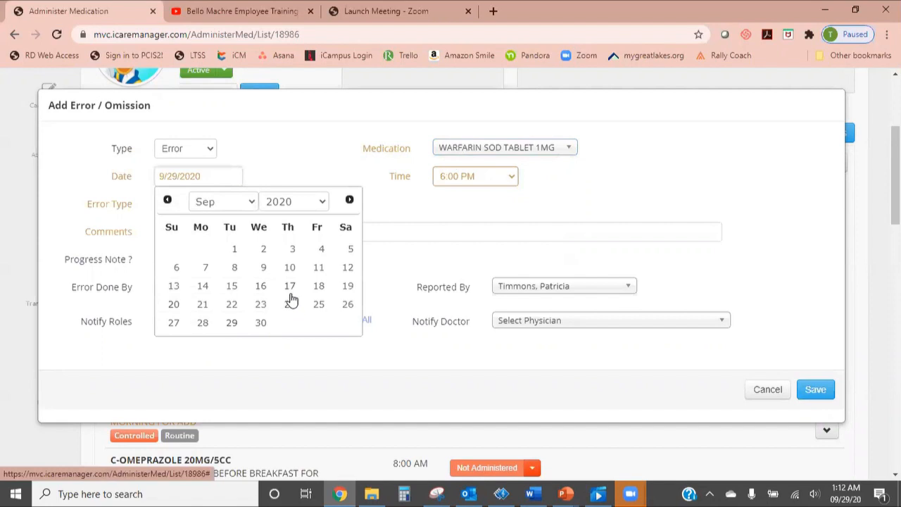
{"action": "left_click", "coordinate": [260, 286]}
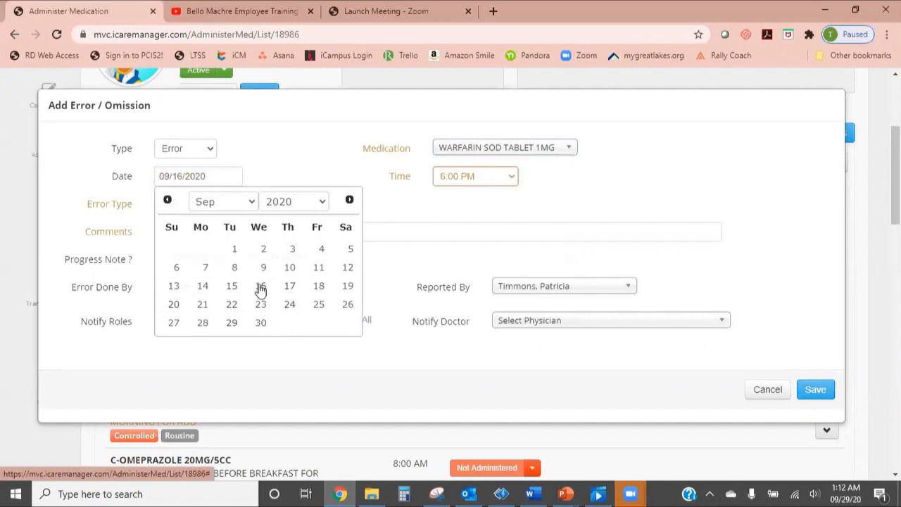
{"action": "left_click", "coordinate": [479, 182]}
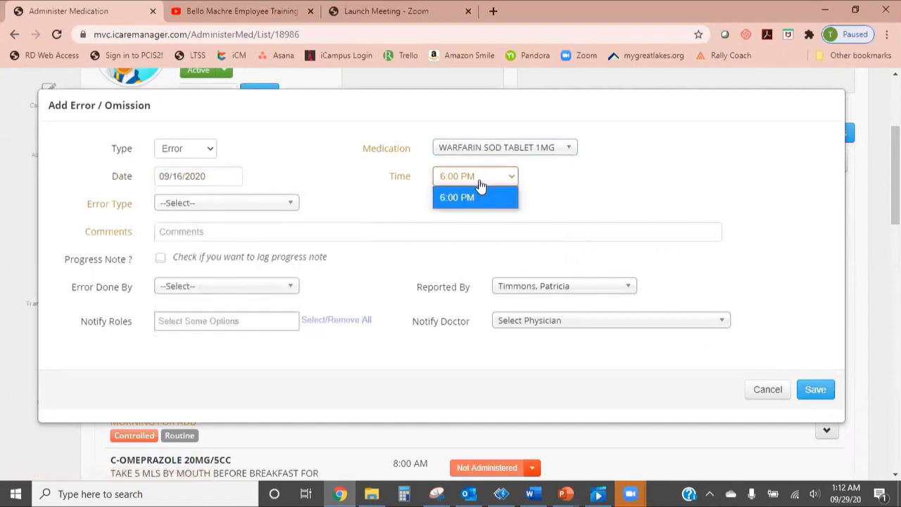
{"action": "left_click", "coordinate": [480, 197]}
Step: Look through the error entry's available error types, comments field and roles to notify, leaving them unfilled
{"action": "left_click", "coordinate": [285, 206]}
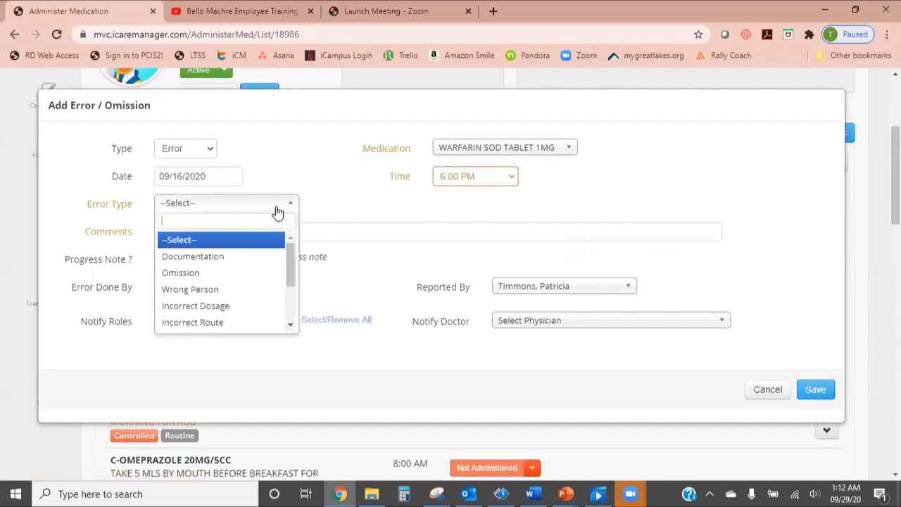
{"action": "scroll", "coordinate": [293, 259], "scroll_direction": "down", "scroll_amount": 1}
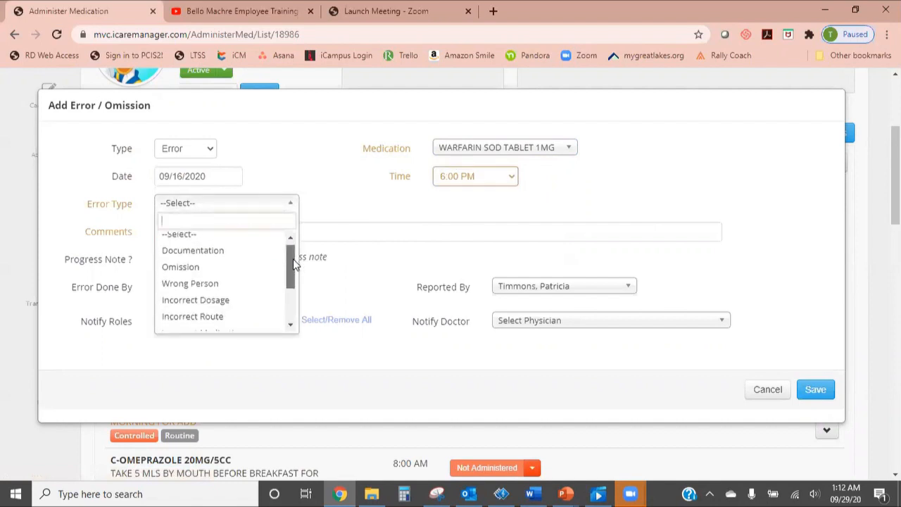
{"action": "left_click_drag", "start_coordinate": [293, 258], "coordinate": [290, 298]}
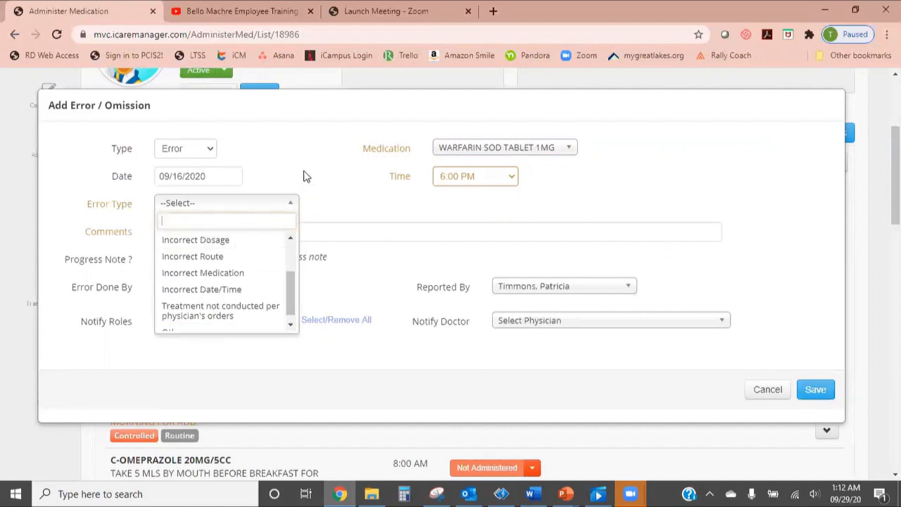
{"action": "left_click", "coordinate": [316, 222]}
{"action": "left_click", "coordinate": [295, 234]}
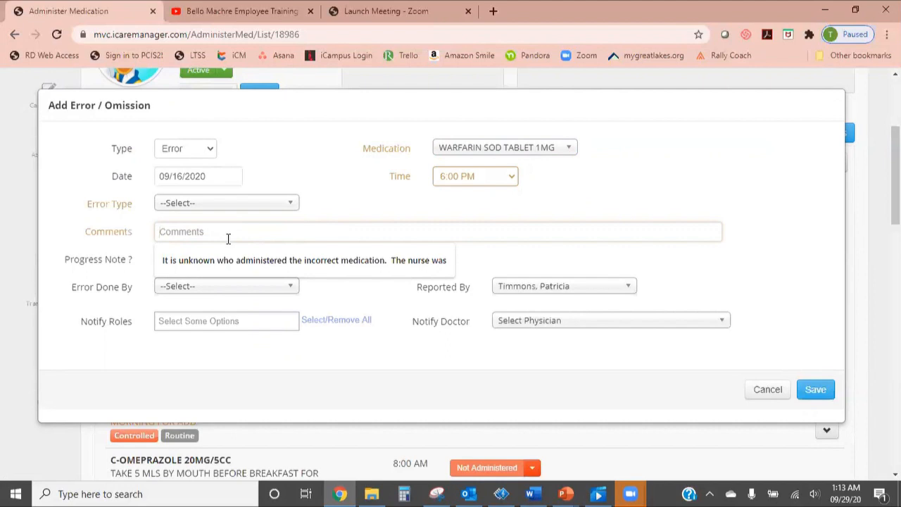
{"action": "left_click", "coordinate": [201, 321]}
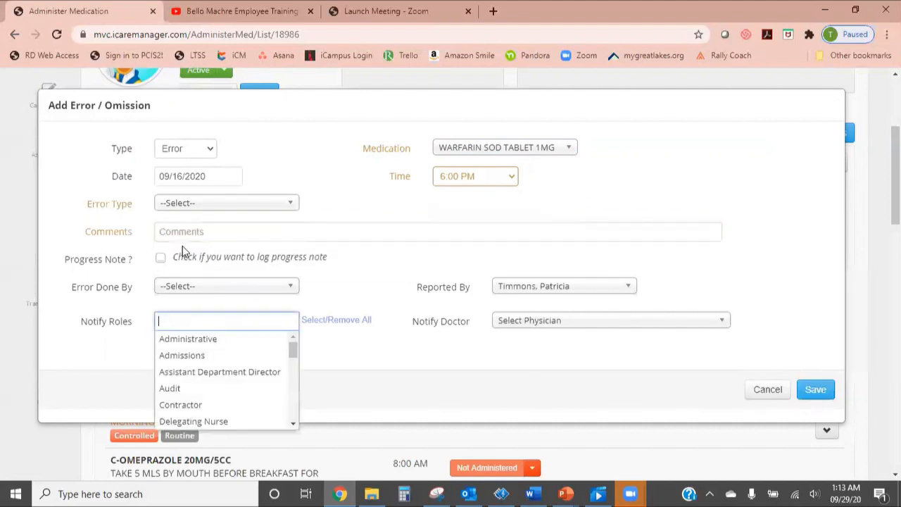
{"action": "left_click", "coordinate": [393, 270]}
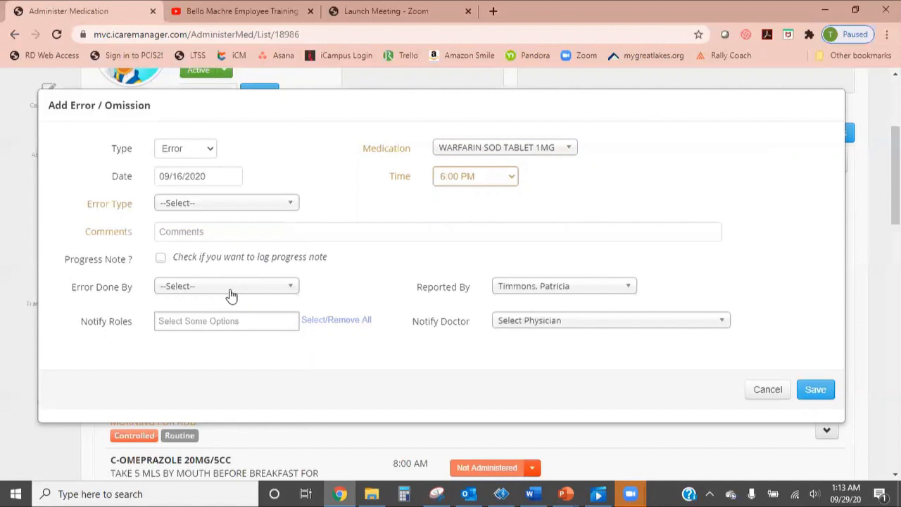
Step: Try a staff member in the error entry's Error Done By field and reset the field to unselected
{"action": "left_click", "coordinate": [234, 290]}
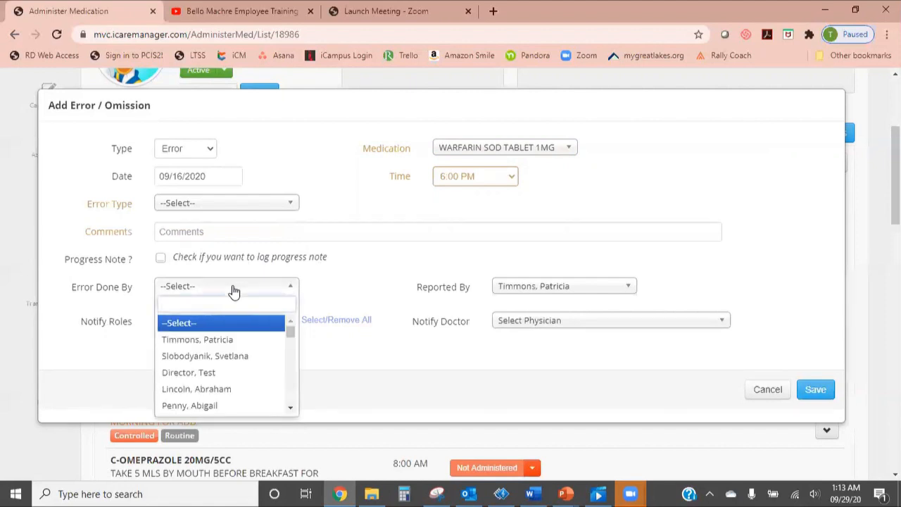
{"action": "left_click", "coordinate": [234, 290]}
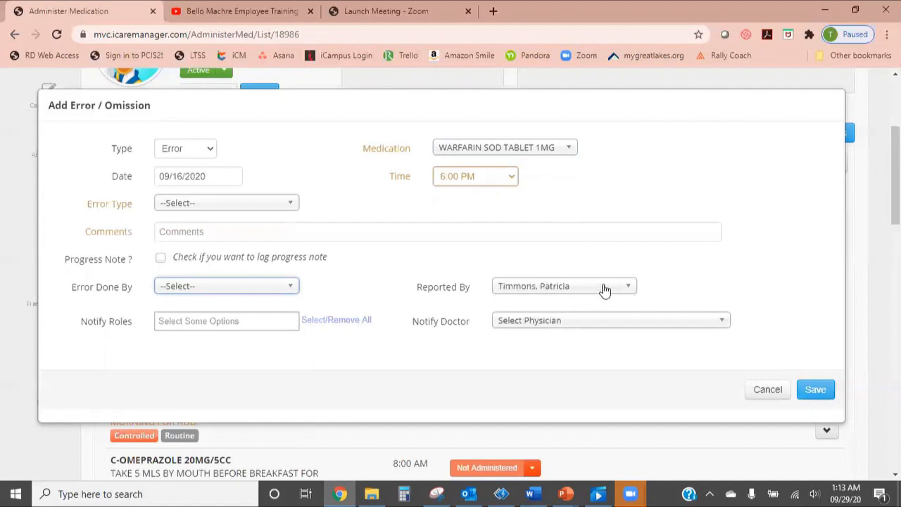
{"action": "left_click", "coordinate": [222, 295]}
{"action": "left_click", "coordinate": [217, 340]}
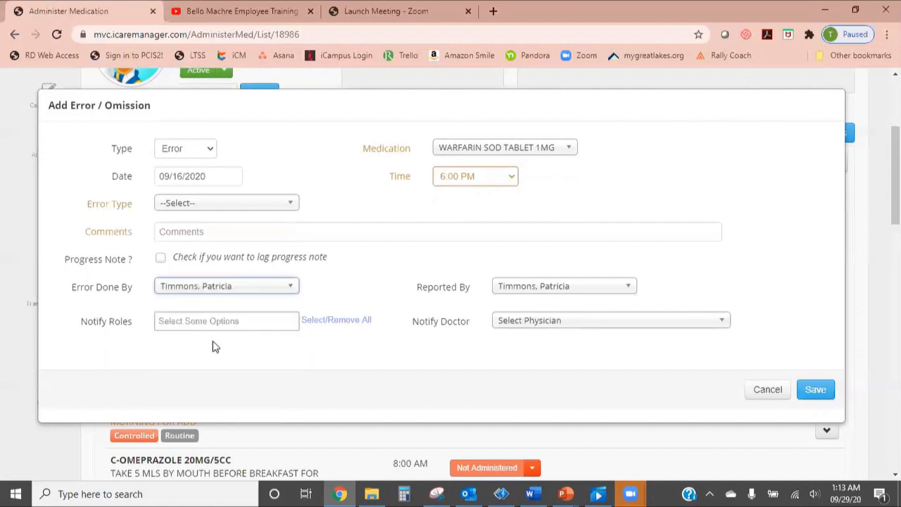
{"action": "left_click", "coordinate": [229, 296]}
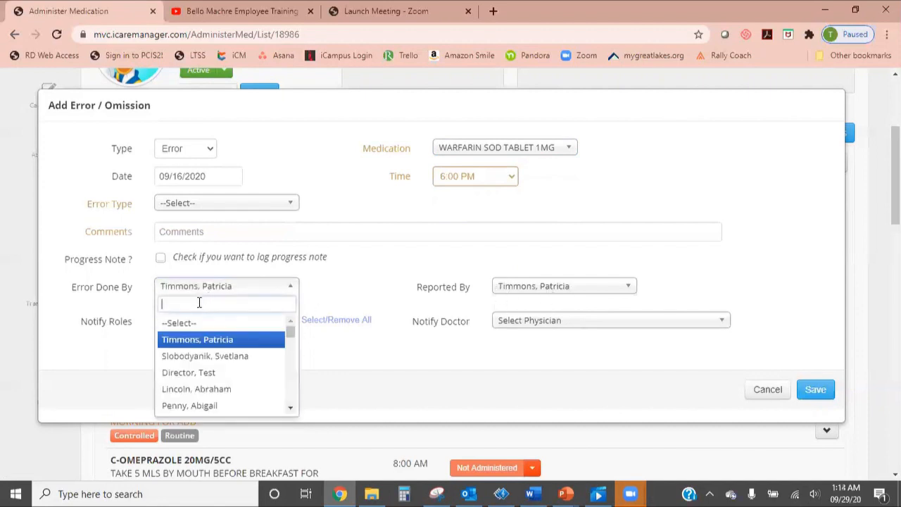
{"action": "left_click", "coordinate": [296, 319]}
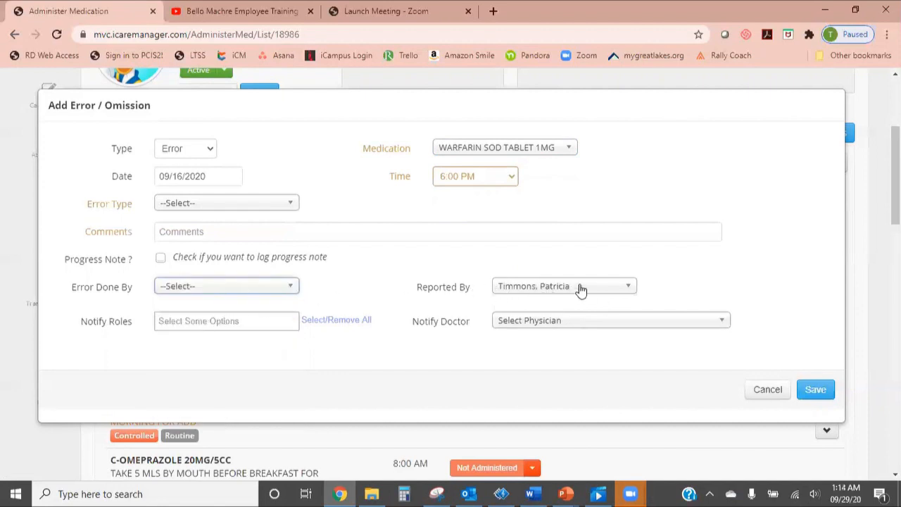
Step: Add Sr. FLD to the error entry's roles to notify and remove it again
{"action": "left_click", "coordinate": [228, 321]}
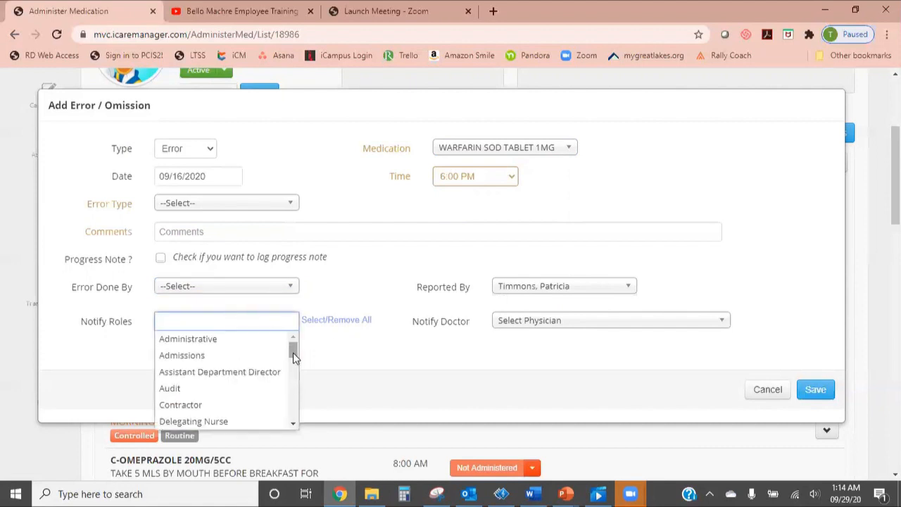
{"action": "left_click", "coordinate": [294, 425]}
{"action": "left_click", "coordinate": [293, 425]}
{"action": "left_click", "coordinate": [294, 424]}
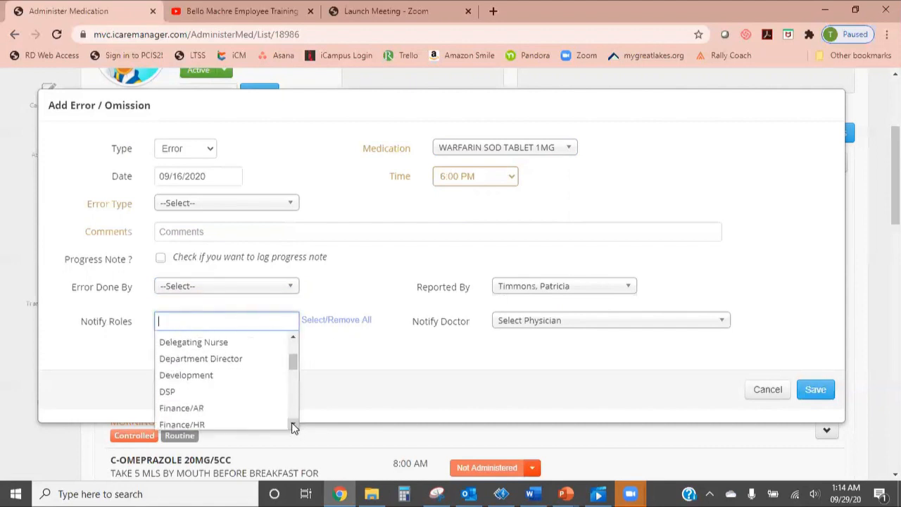
{"action": "left_click", "coordinate": [294, 425]}
{"action": "left_click", "coordinate": [293, 426]}
{"action": "left_click", "coordinate": [294, 425]}
{"action": "left_click", "coordinate": [293, 425]}
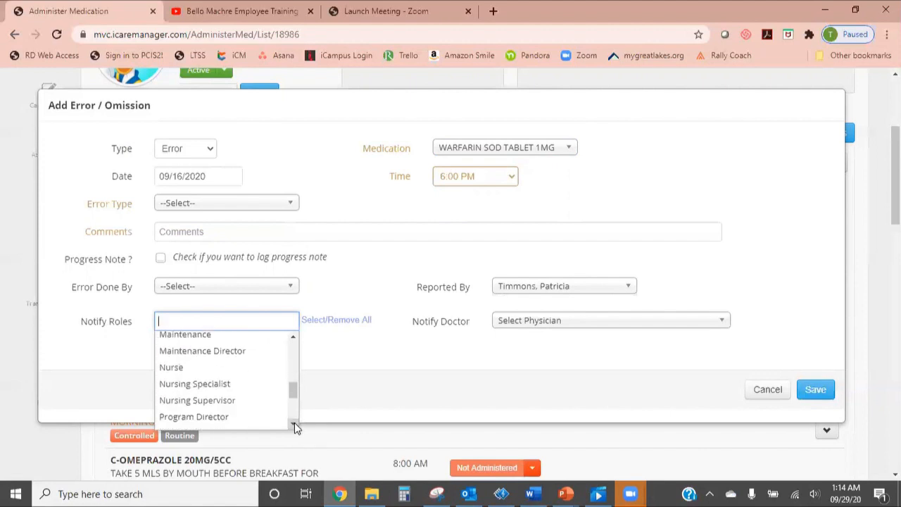
{"action": "left_click", "coordinate": [293, 425]}
{"action": "left_click", "coordinate": [293, 426]}
{"action": "left_click", "coordinate": [294, 425]}
{"action": "left_click", "coordinate": [293, 425]}
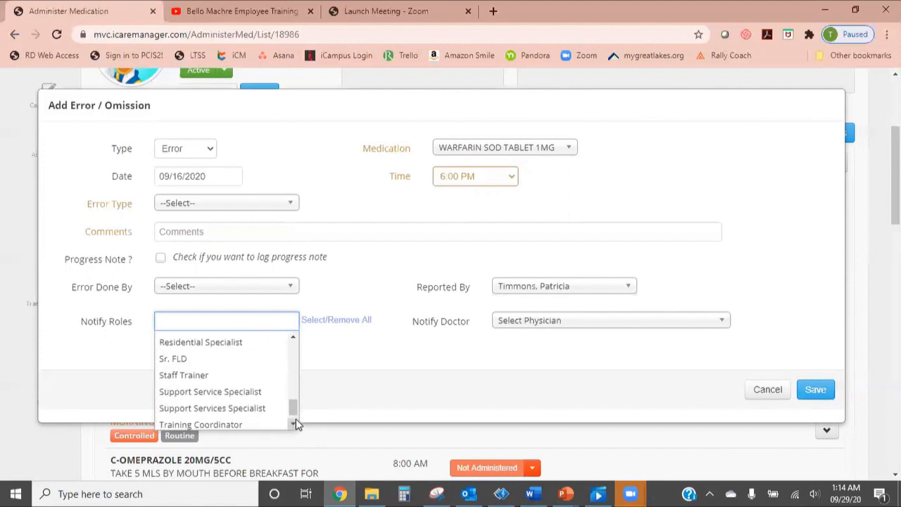
{"action": "left_click", "coordinate": [204, 360]}
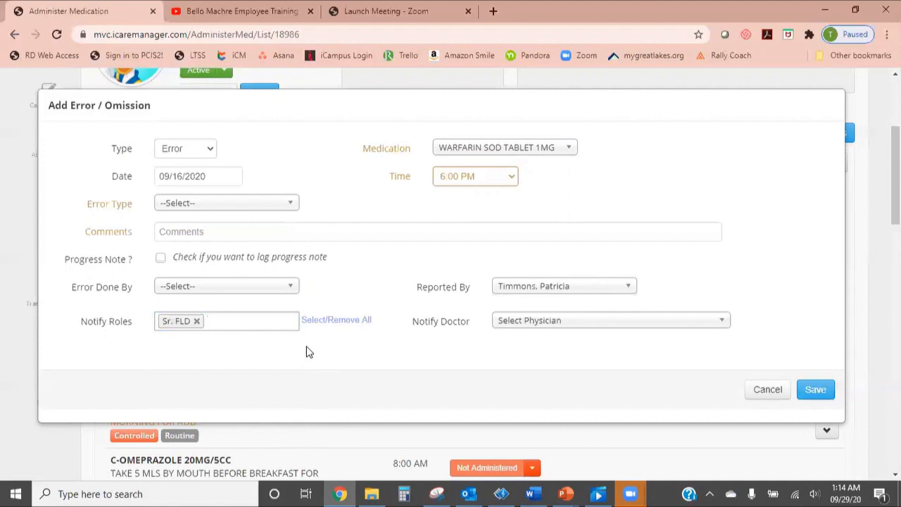
{"action": "left_click", "coordinate": [197, 321]}
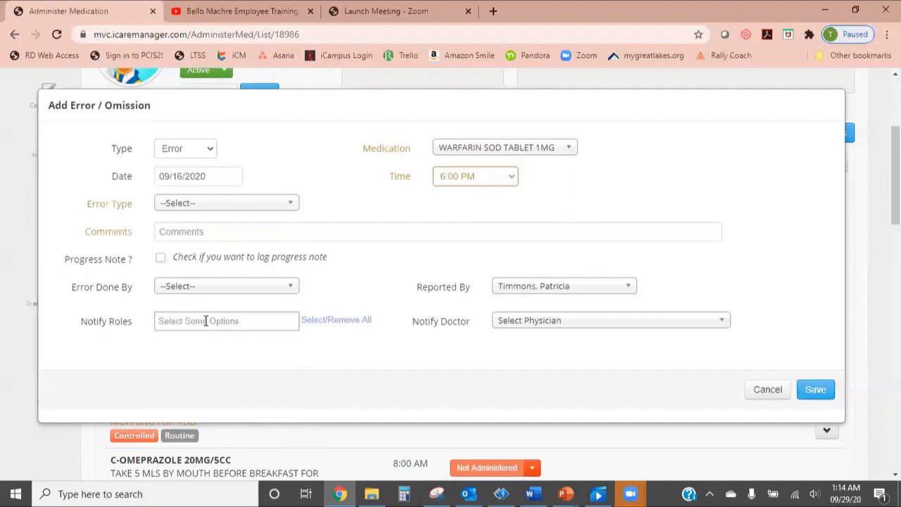
Step: Review the error entry's available roles to notify and its Notify Doctor field, leaving both unfilled
{"action": "left_click", "coordinate": [233, 321]}
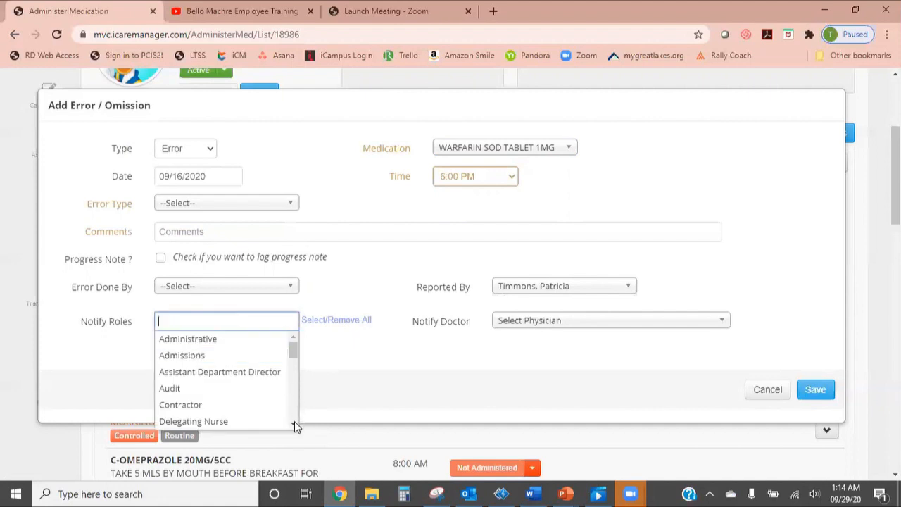
{"action": "scroll", "coordinate": [294, 422], "scroll_direction": "down", "scroll_amount": 4}
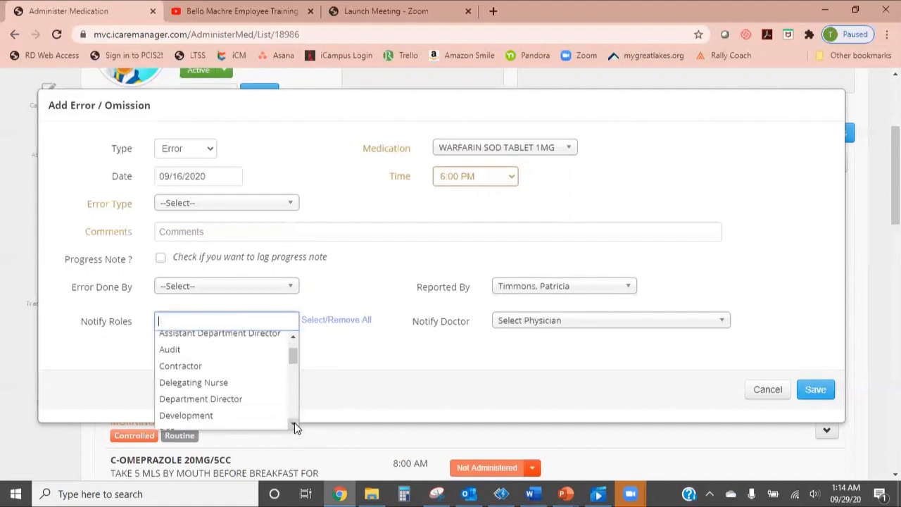
{"action": "left_click", "coordinate": [379, 348]}
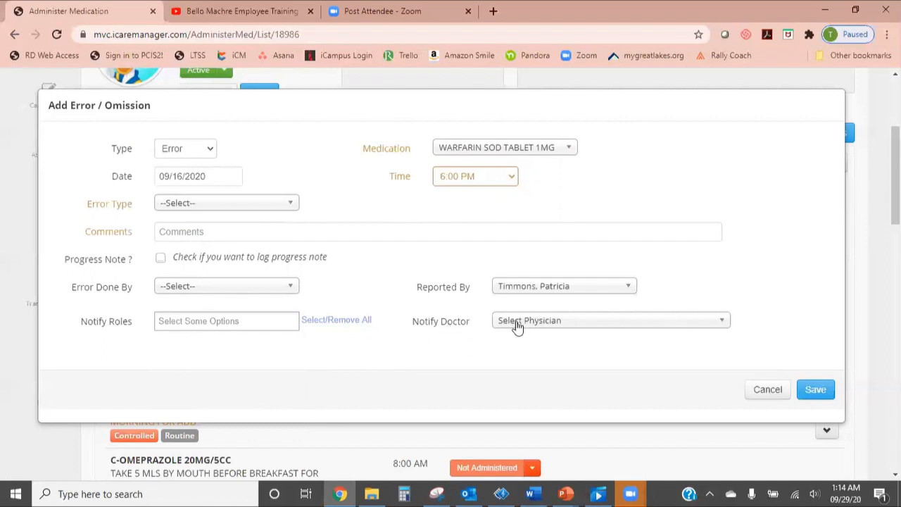
{"action": "left_click_drag", "start_coordinate": [404, 328], "coordinate": [477, 325]}
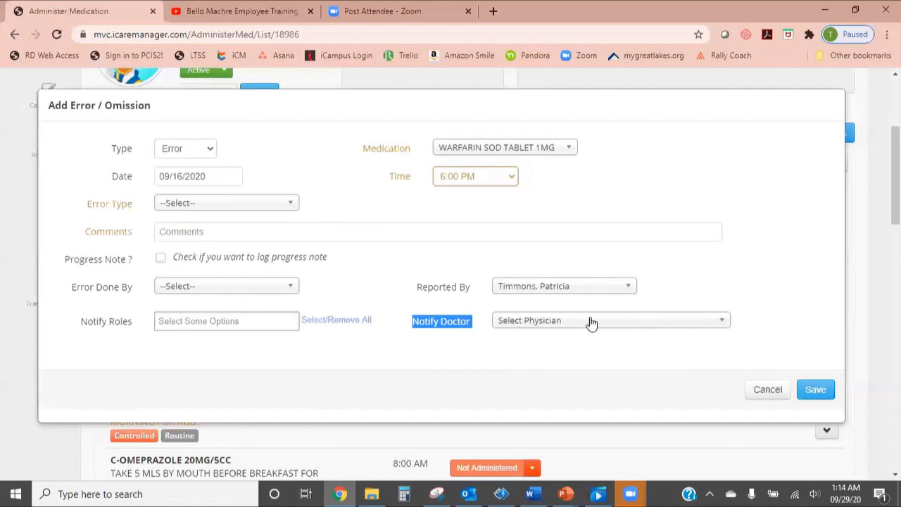
Step: Set the error type to Wrong Person, save the WARFARIN SOD TABLET 1MG error entry and close it
{"action": "left_click", "coordinate": [802, 389]}
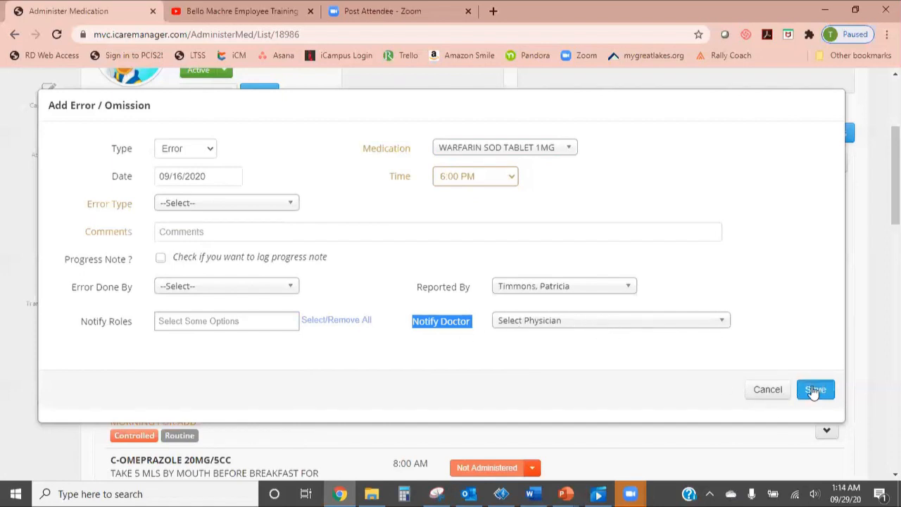
{"action": "left_click", "coordinate": [814, 389]}
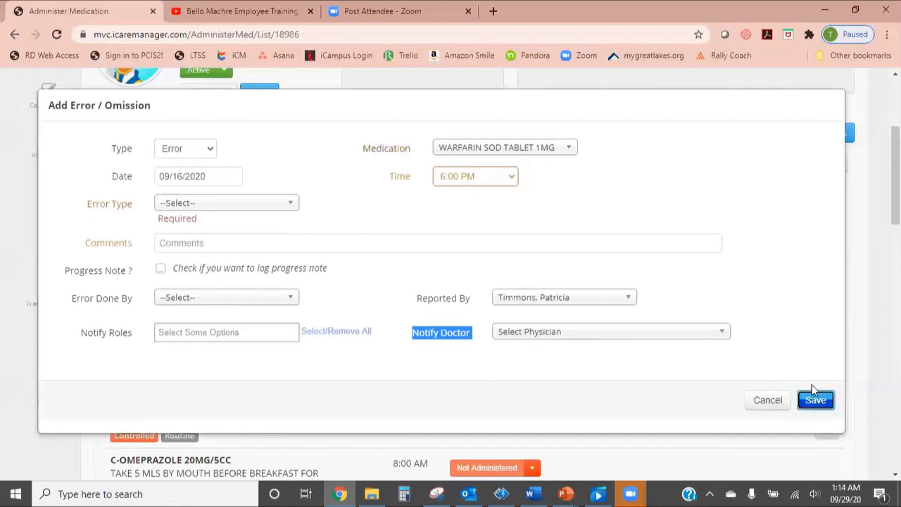
{"action": "left_click", "coordinate": [240, 204]}
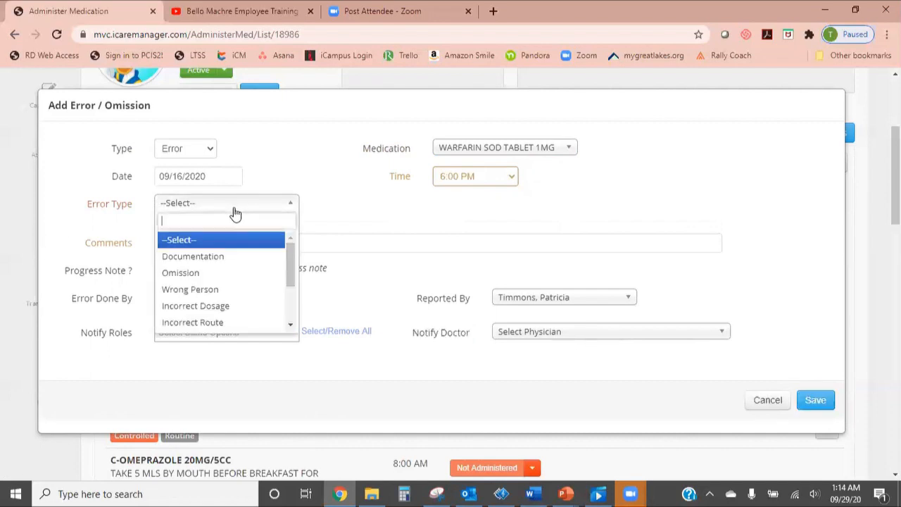
{"action": "left_click", "coordinate": [204, 292]}
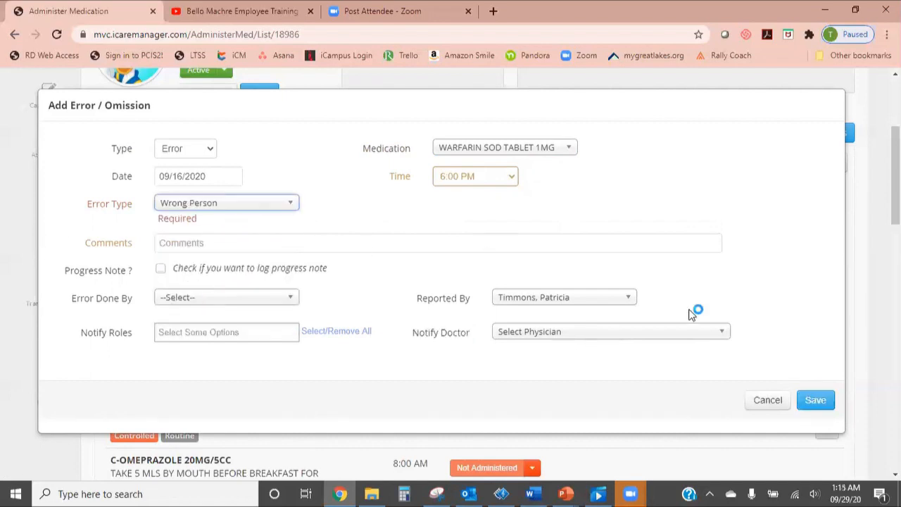
{"action": "left_click", "coordinate": [807, 407]}
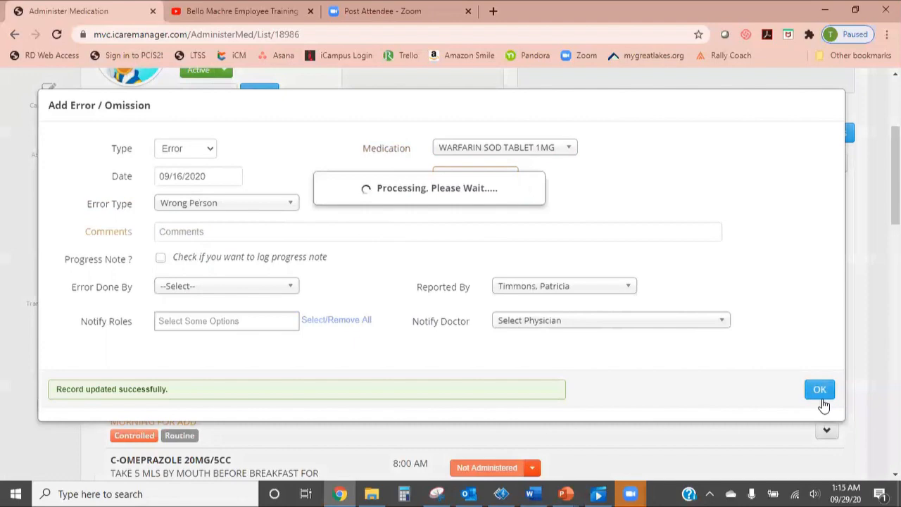
{"action": "left_click", "coordinate": [821, 395]}
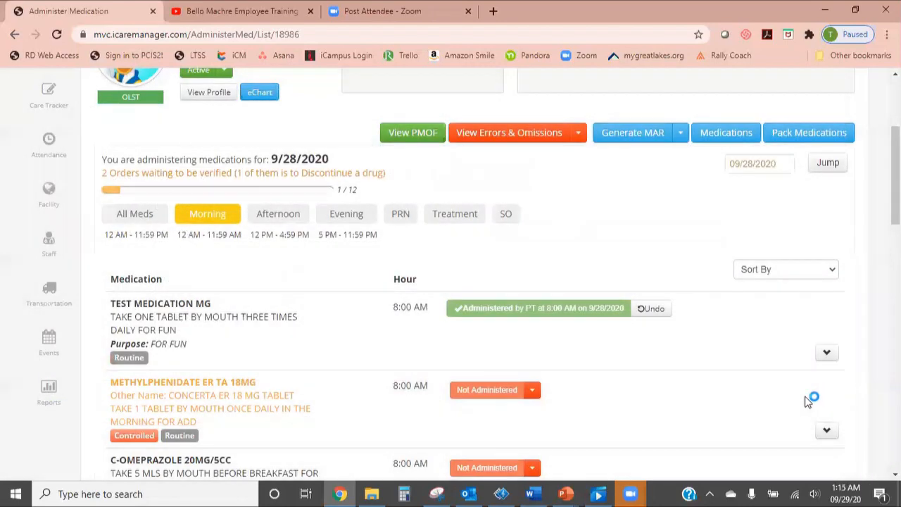